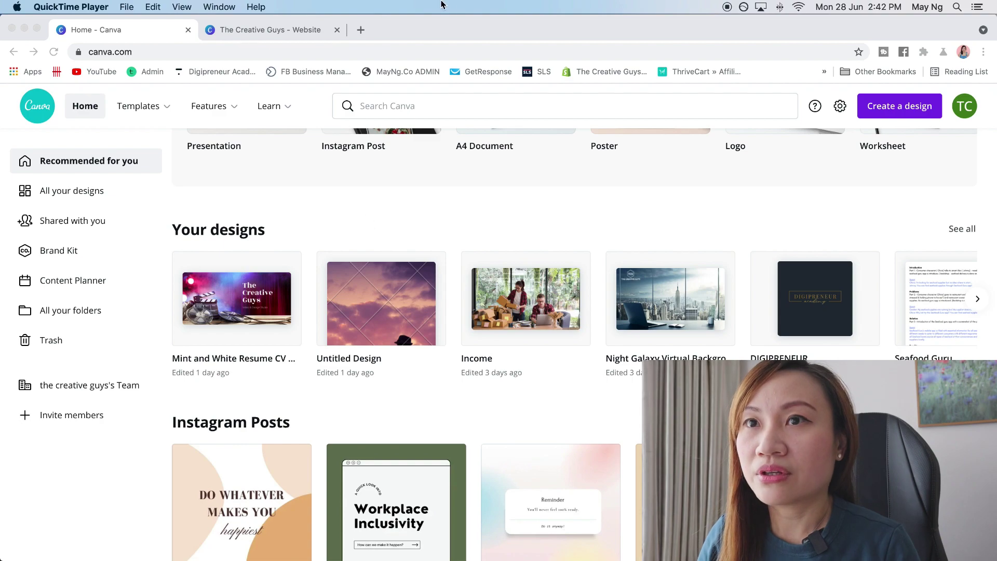
Step: Search Canva for 'website' and browse the template results
{"action": "left_click", "coordinate": [465, 106]}
{"action": "left_click", "coordinate": [447, 107]}
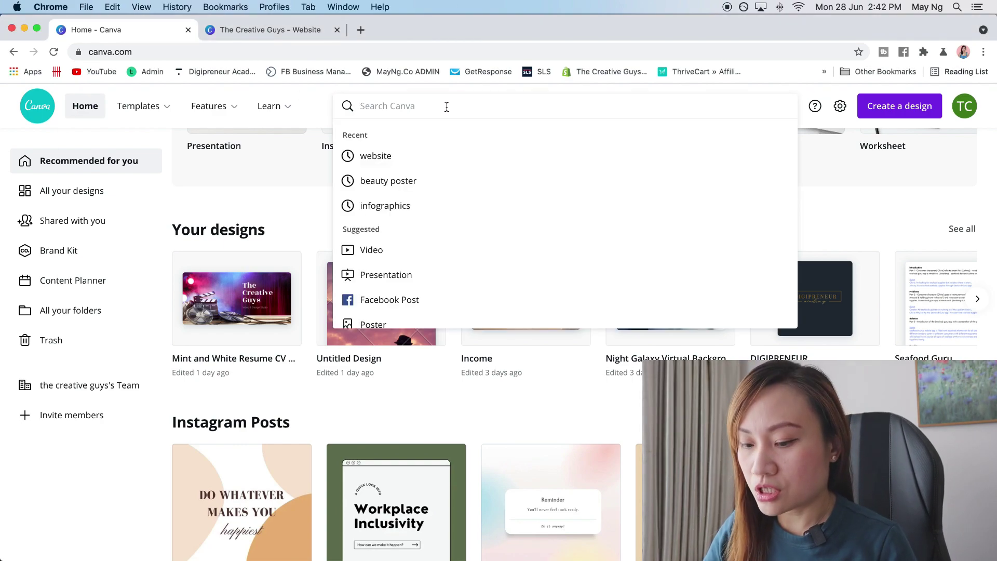
{"action": "type", "text": "website"}
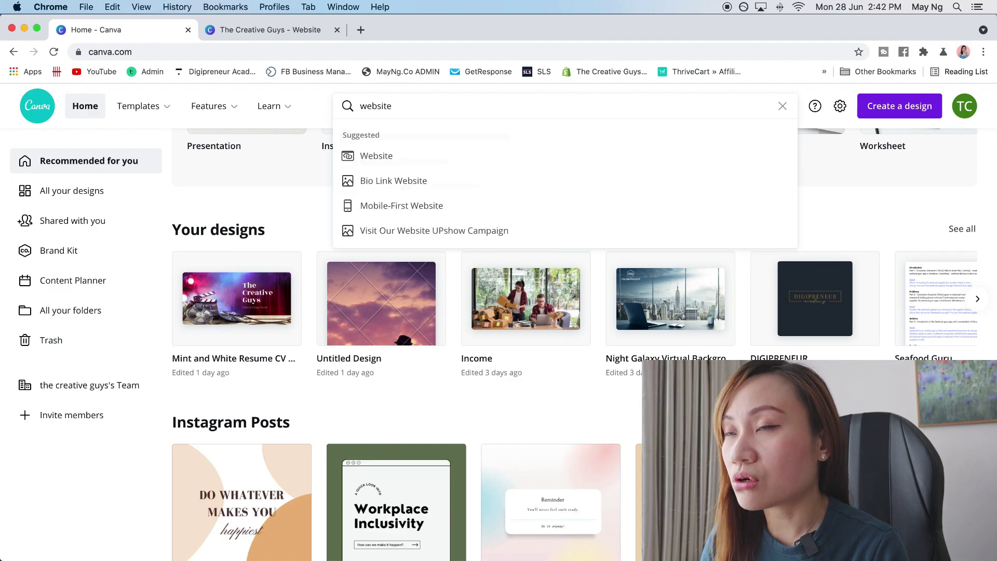
{"action": "key", "text": "Return"}
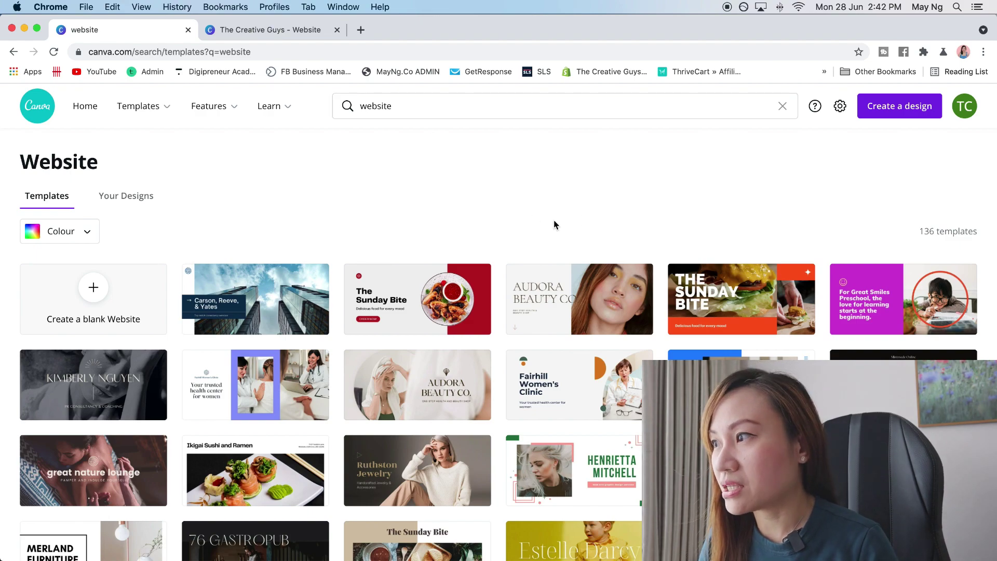
{"action": "scroll", "coordinate": [553, 220], "scroll_direction": "down", "scroll_amount": 4}
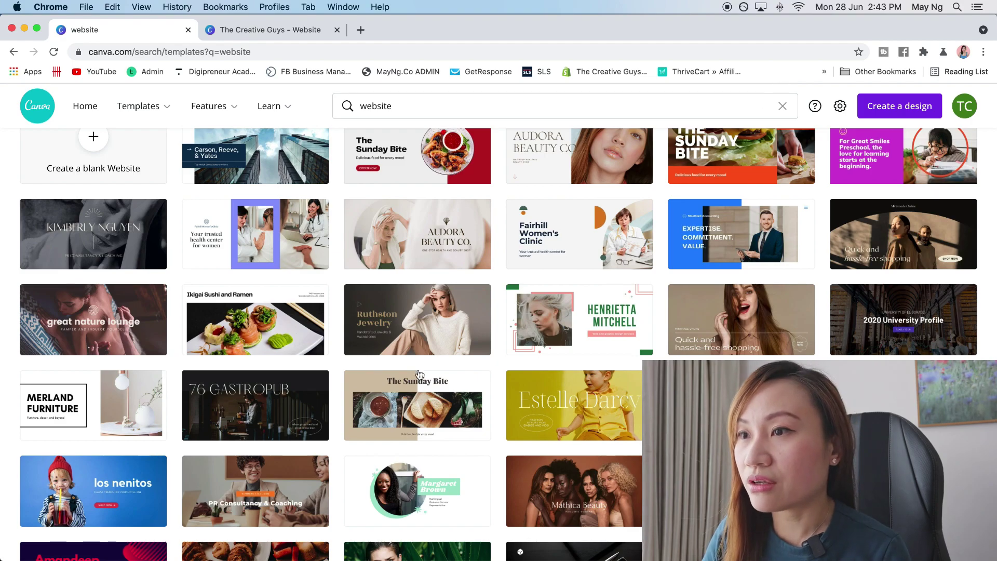
{"action": "mouse_move", "coordinate": [417, 470]}
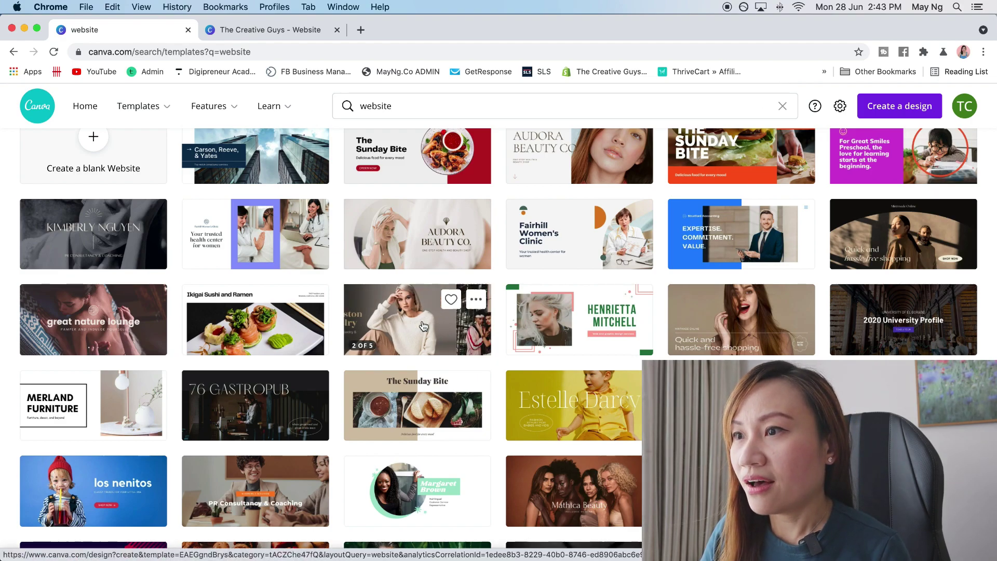
{"action": "scroll", "coordinate": [424, 325], "scroll_direction": "down", "scroll_amount": 5}
{"action": "scroll", "coordinate": [715, 280], "scroll_direction": "down", "scroll_amount": 5}
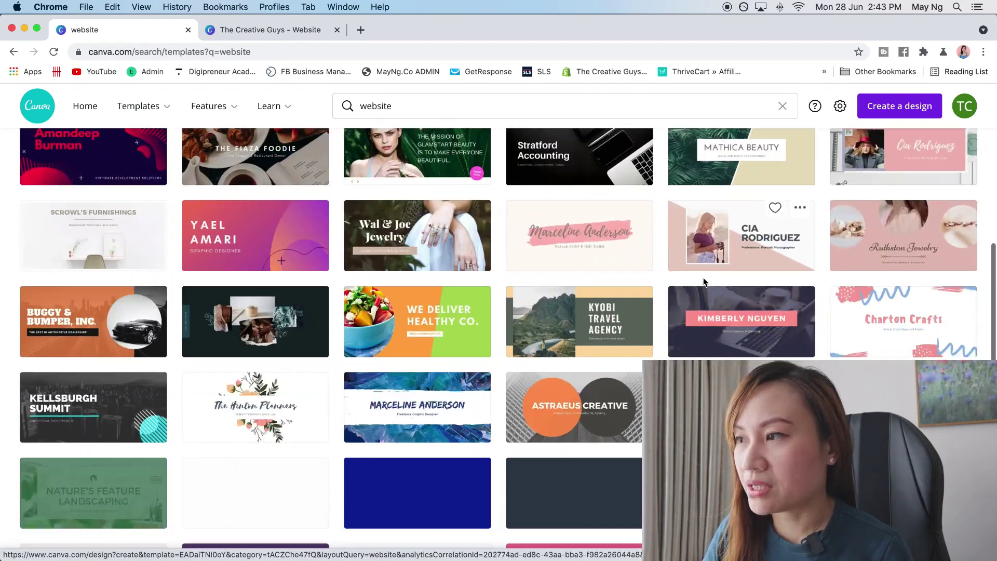
{"action": "scroll", "coordinate": [714, 281], "scroll_direction": "down", "scroll_amount": 4}
{"action": "scroll", "coordinate": [704, 283], "scroll_direction": "down", "scroll_amount": 5}
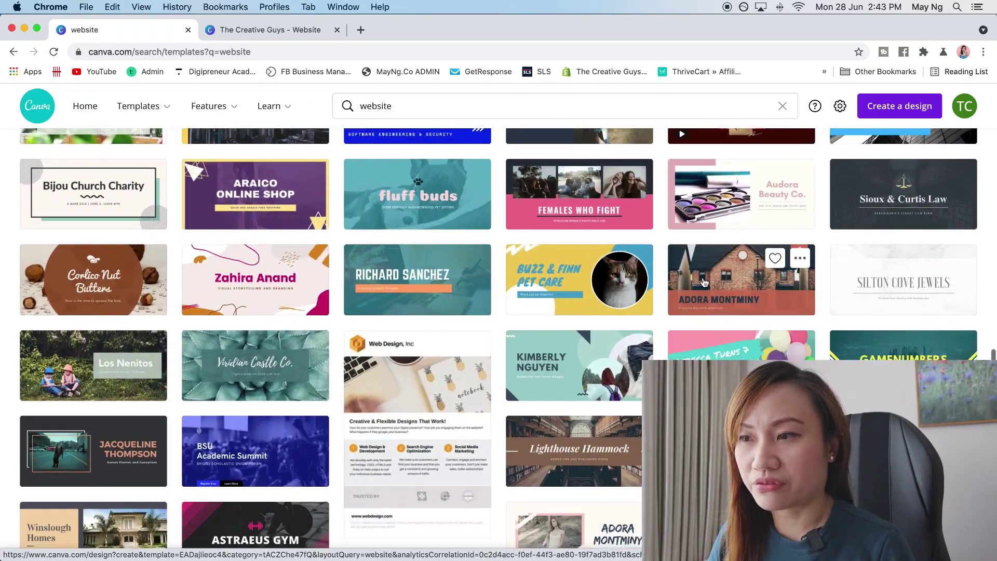
{"action": "scroll", "coordinate": [704, 283], "scroll_direction": "down", "scroll_amount": 2}
{"action": "scroll", "coordinate": [704, 283], "scroll_direction": "down", "scroll_amount": 3}
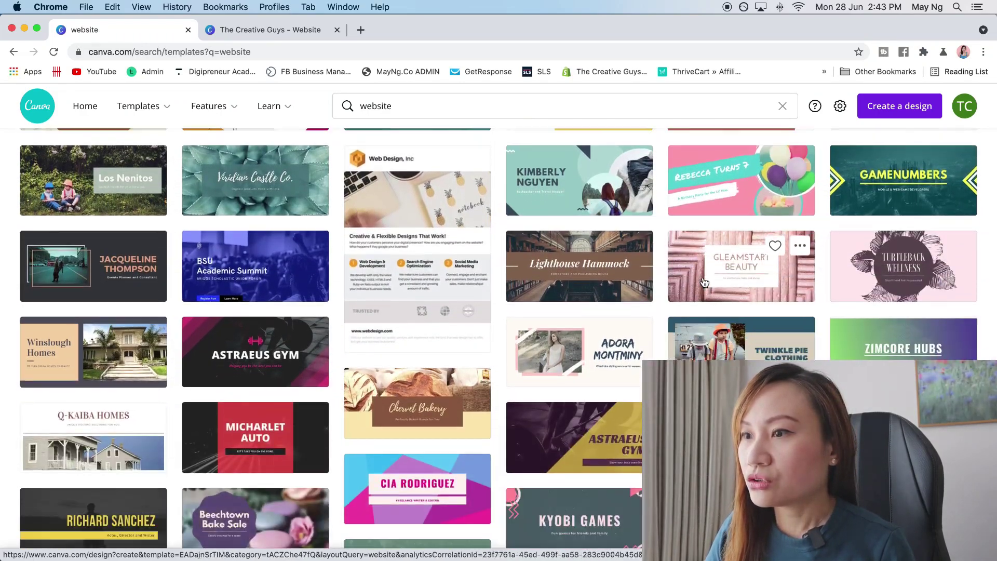
{"action": "scroll", "coordinate": [704, 282], "scroll_direction": "up", "scroll_amount": 15}
{"action": "scroll", "coordinate": [670, 269], "scroll_direction": "up", "scroll_amount": 5}
{"action": "scroll", "coordinate": [669, 267], "scroll_direction": "down", "scroll_amount": 3}
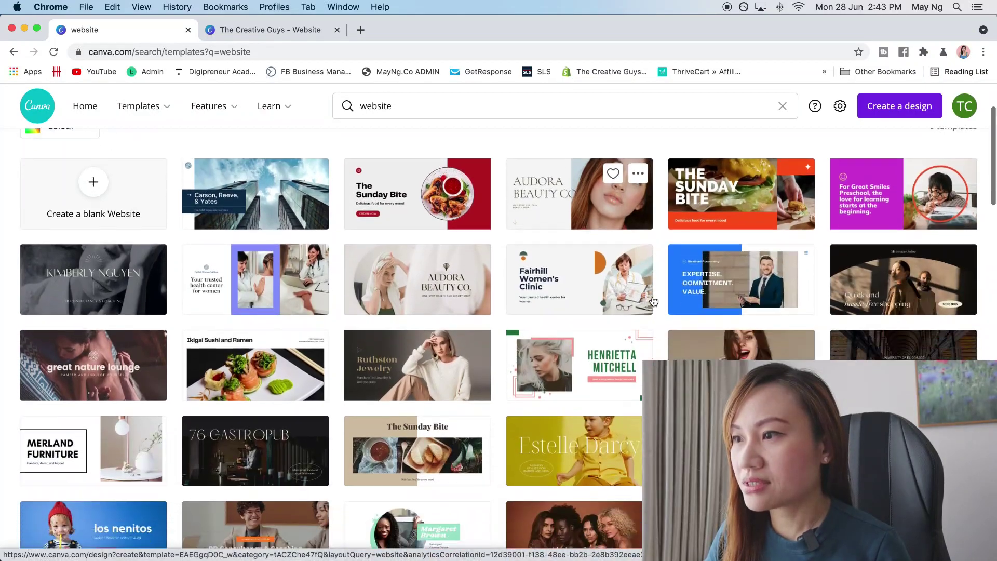
{"action": "scroll", "coordinate": [546, 296], "scroll_direction": "down", "scroll_amount": 2}
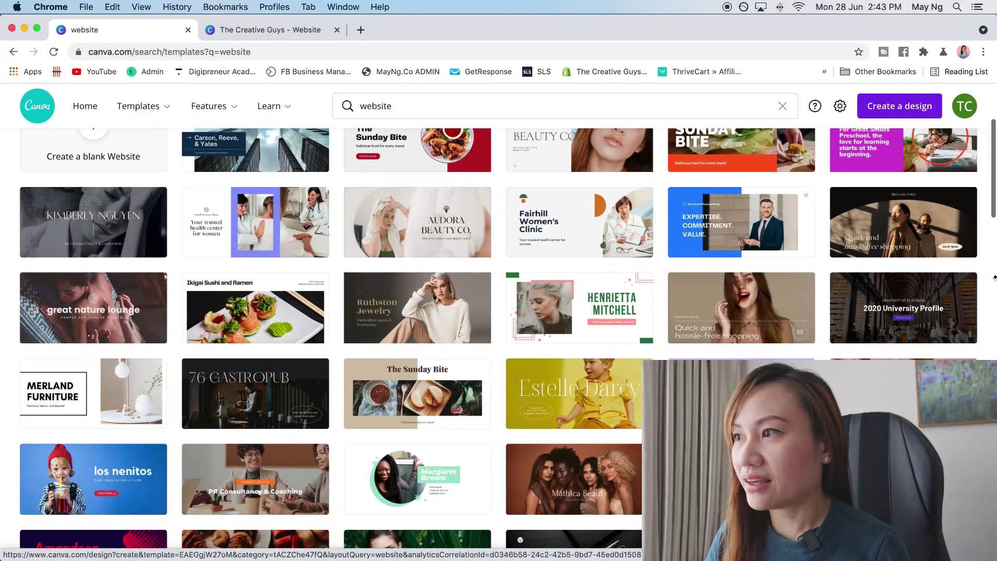
Step: Open the Ruthston Jewelry template and preview its About, Products and Listed Items pages
{"action": "left_click", "coordinate": [422, 312]}
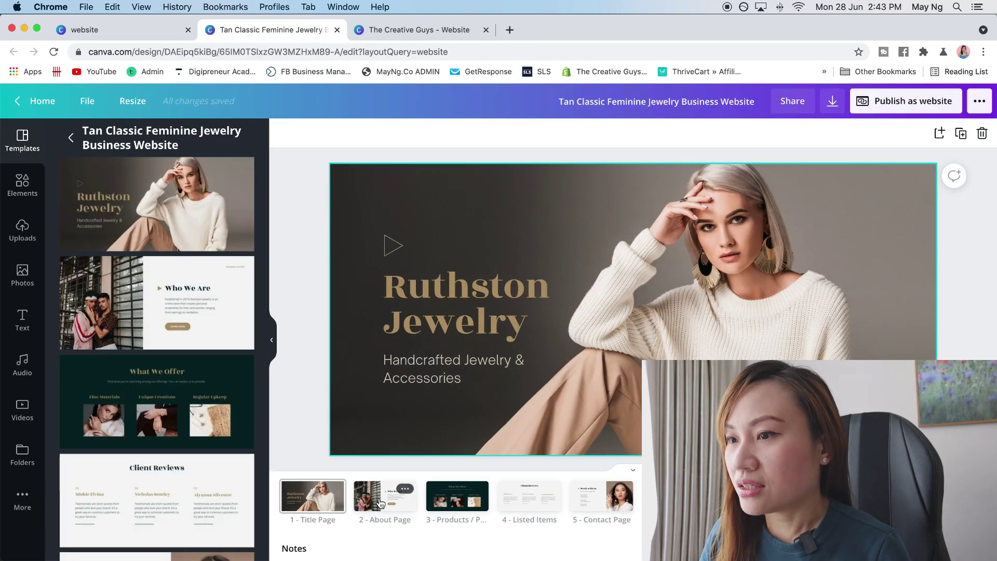
{"action": "left_click", "coordinate": [382, 503]}
{"action": "left_click", "coordinate": [457, 499]}
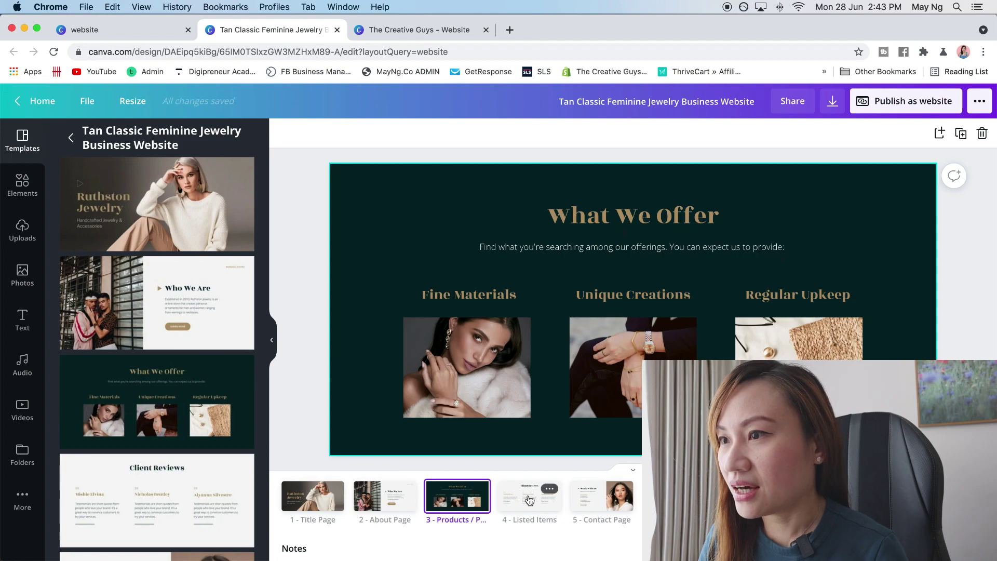
{"action": "left_click", "coordinate": [528, 499]}
{"action": "left_click", "coordinate": [313, 498]}
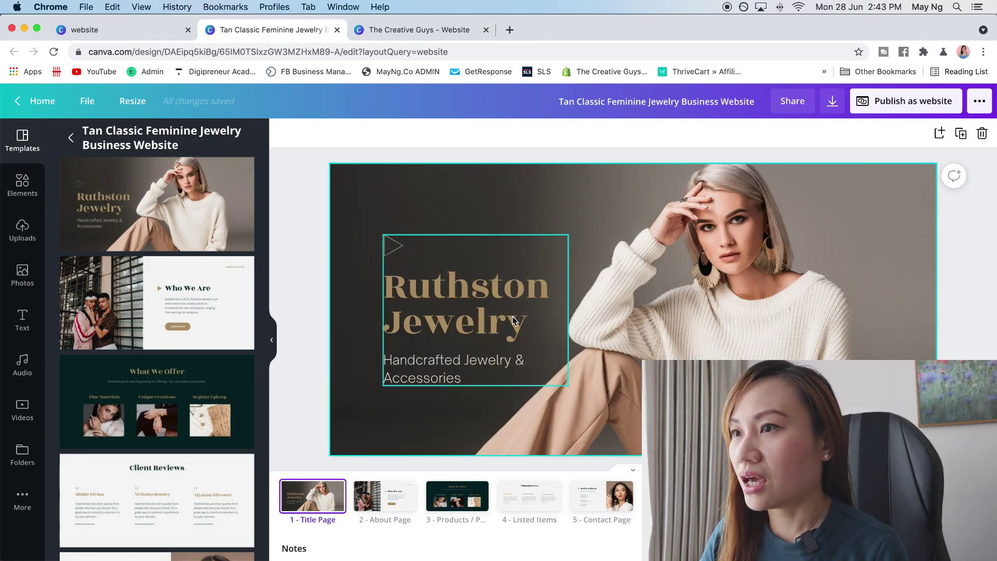
Step: Retitle the title page 'The Creative Guys' with subtitle 'Creative Video & Design Studio'
{"action": "left_click", "coordinate": [472, 310]}
{"action": "double_click", "coordinate": [456, 296]}
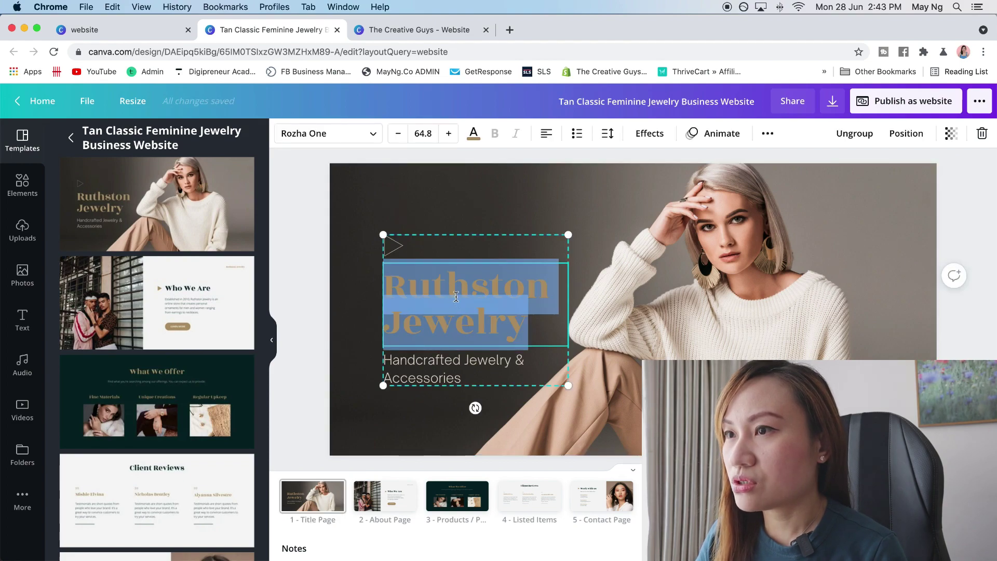
{"action": "type", "text": "The C"}
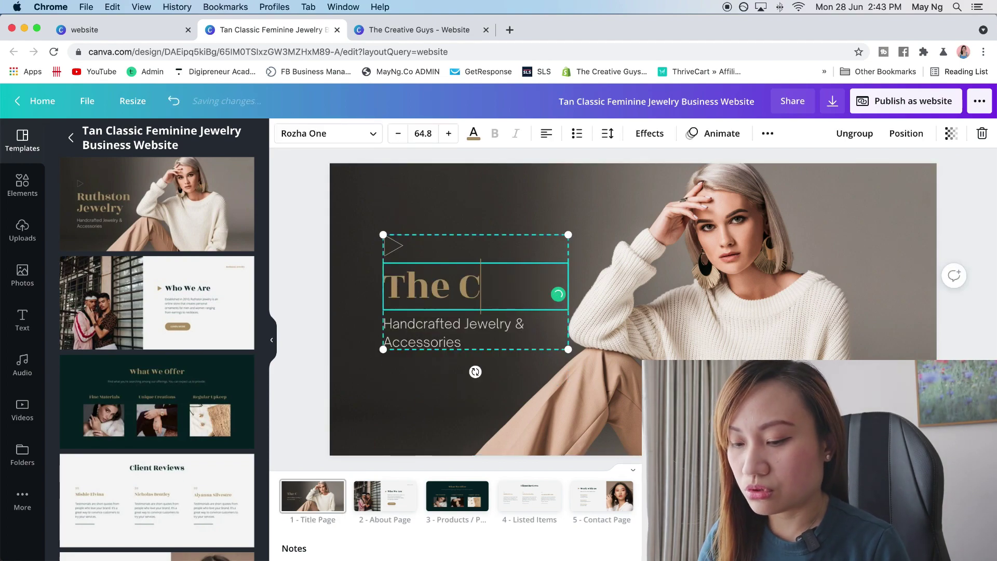
{"action": "type", "text": "reative"}
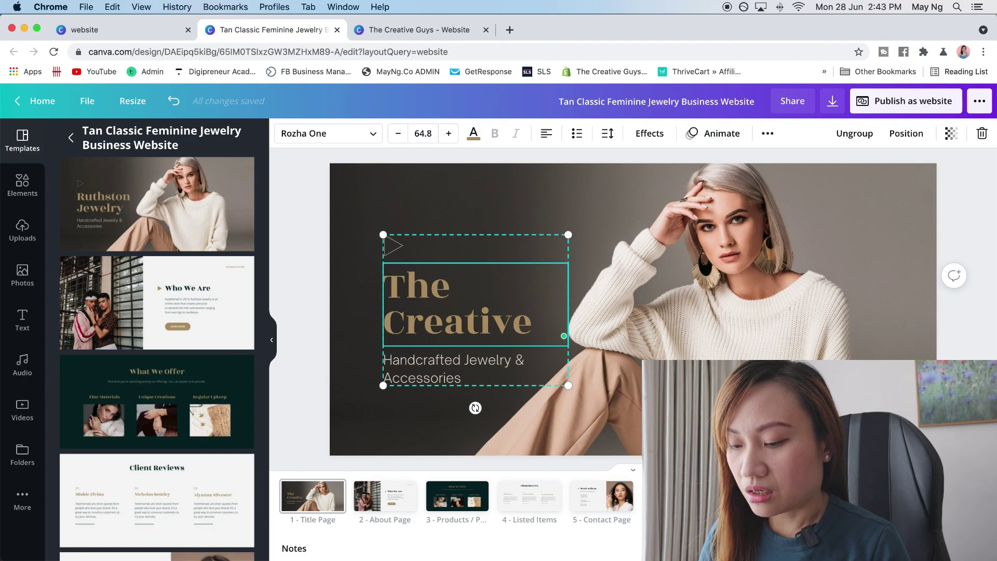
{"action": "type", "text": " Guys"}
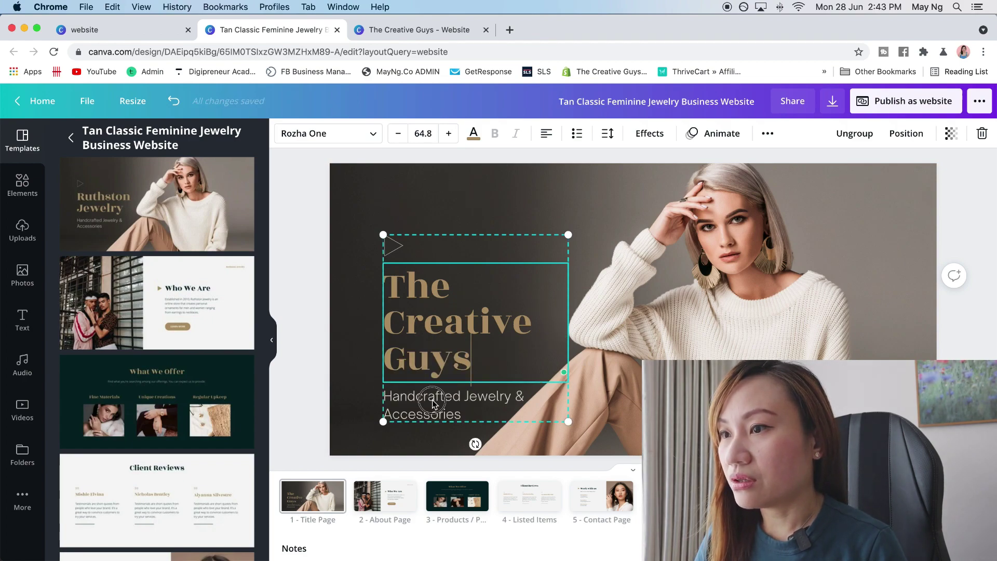
{"action": "double_click", "coordinate": [435, 404]}
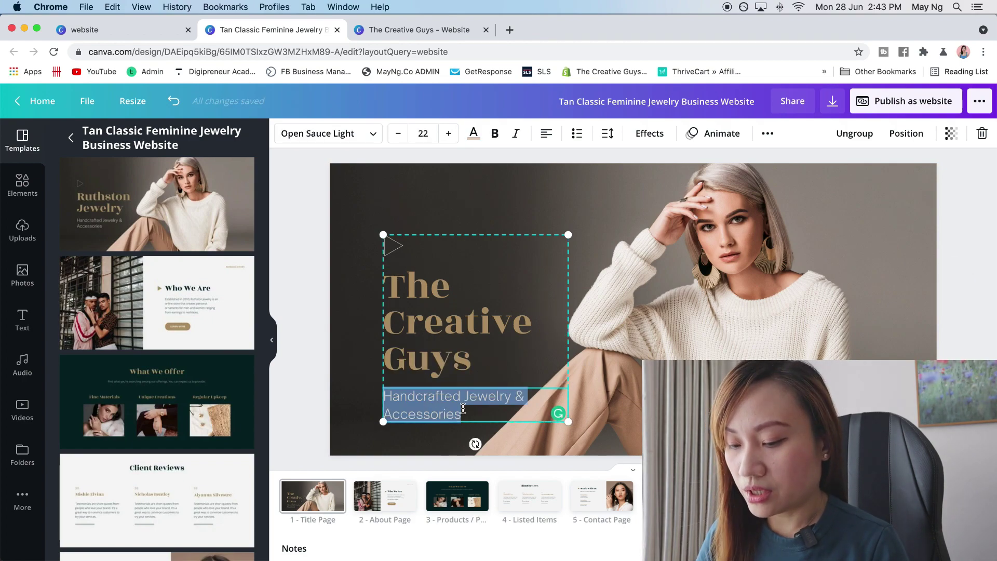
{"action": "type", "text": "Video"}
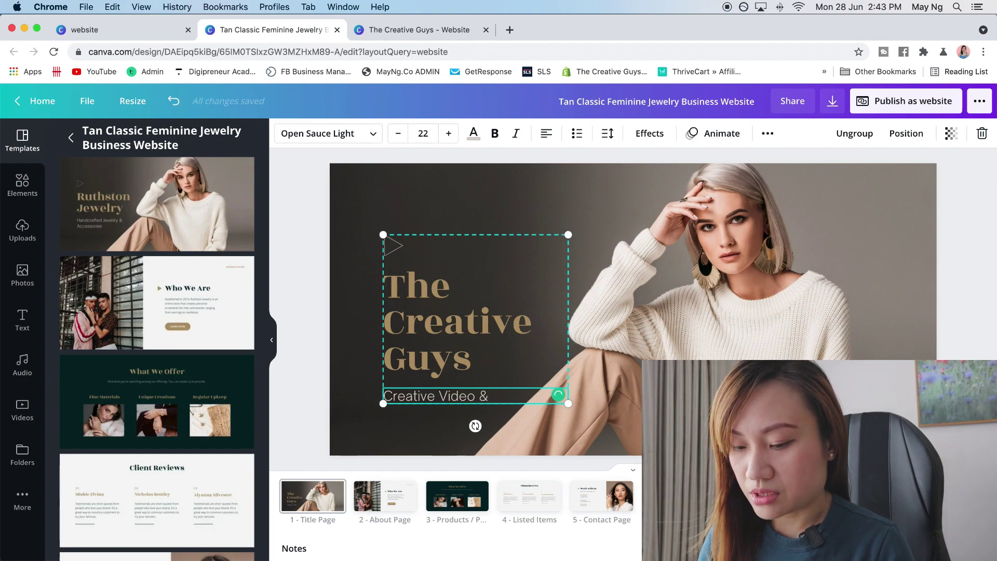
{"action": "type", "text": "ign"}
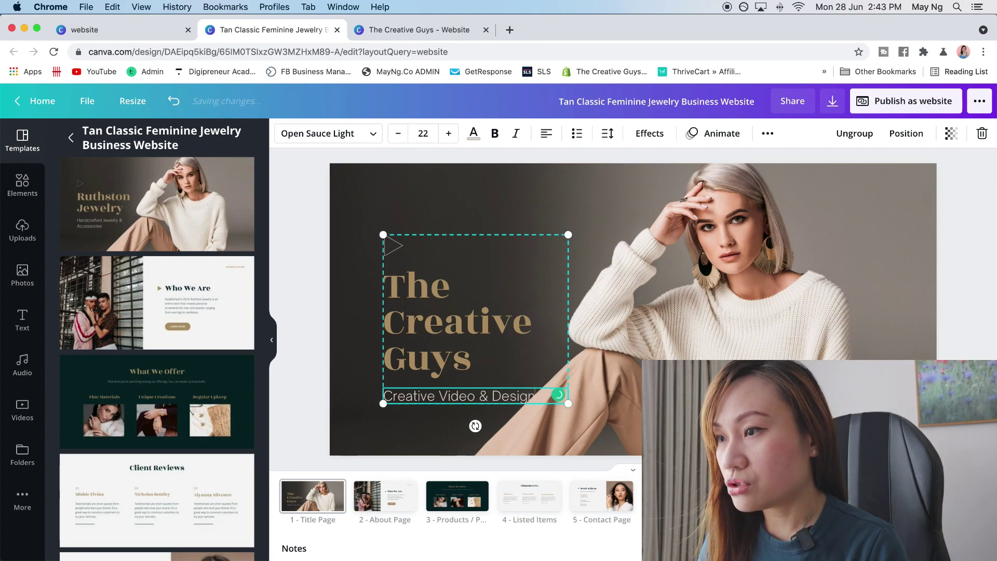
{"action": "type", "text": " Studio"}
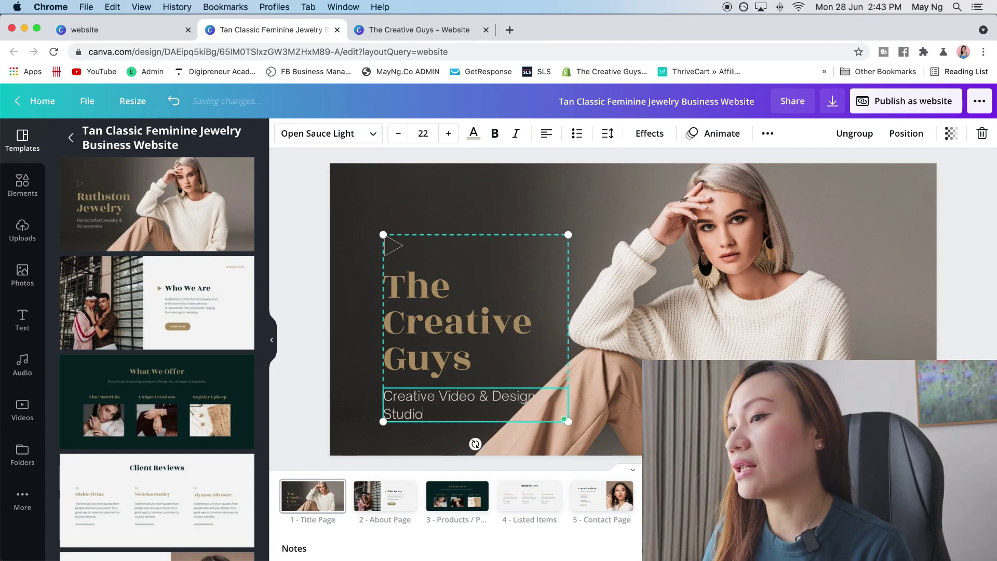
Step: Check The Creative Guys design, then delete the jewelry title page's background photo
{"action": "left_click", "coordinate": [414, 30]}
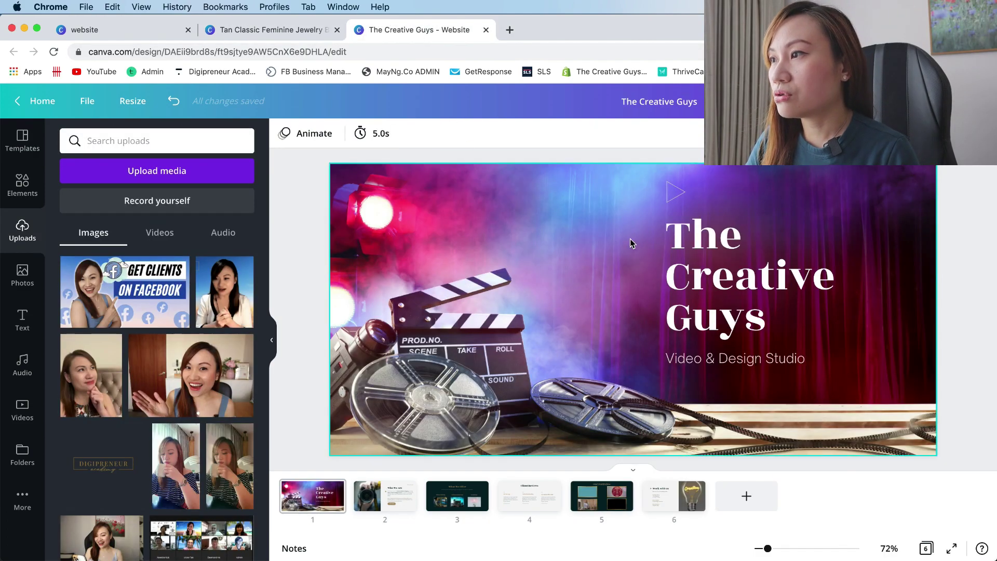
{"action": "left_click_drag", "start_coordinate": [742, 263], "coordinate": [743, 274]}
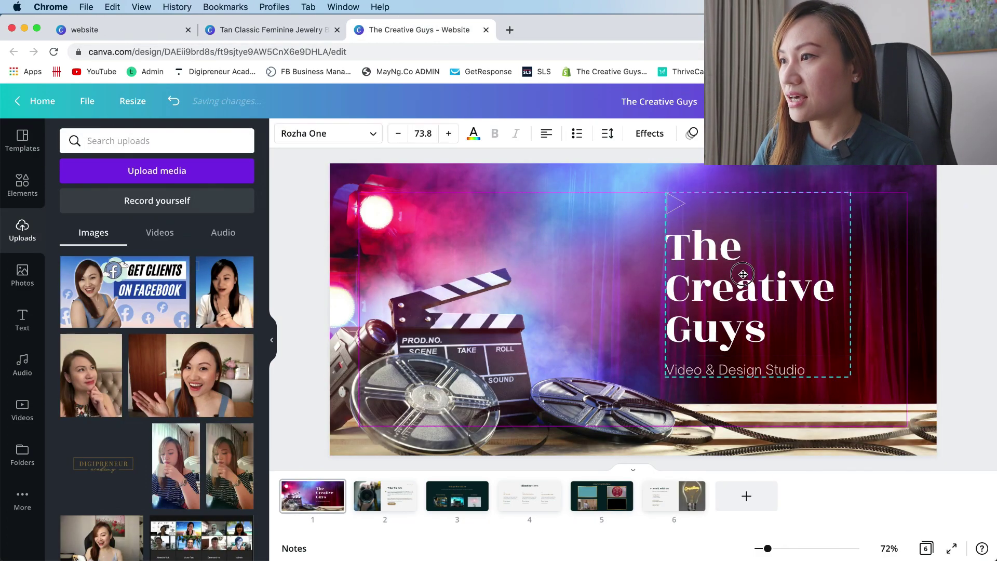
{"action": "left_click", "coordinate": [462, 196]}
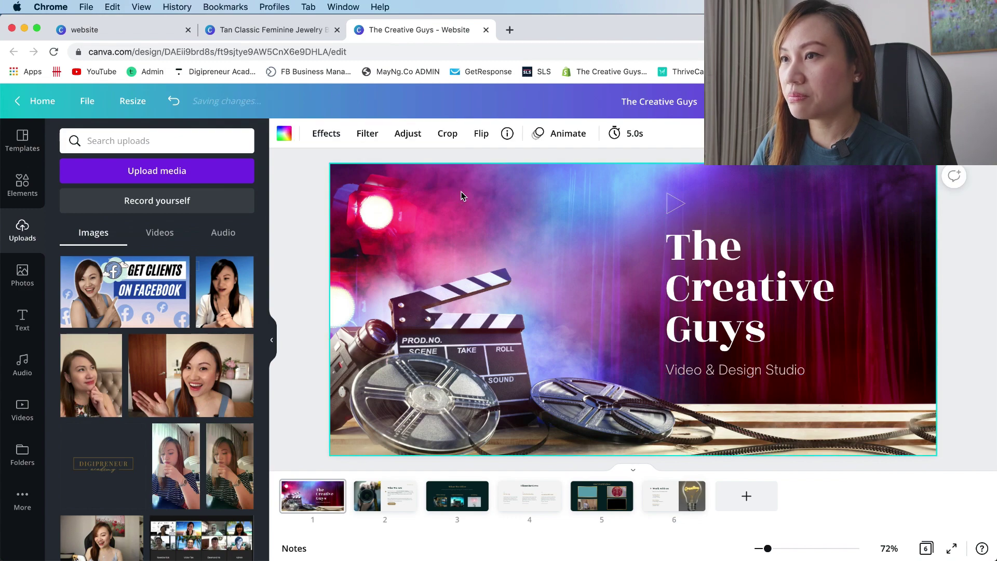
{"action": "left_click", "coordinate": [271, 30]}
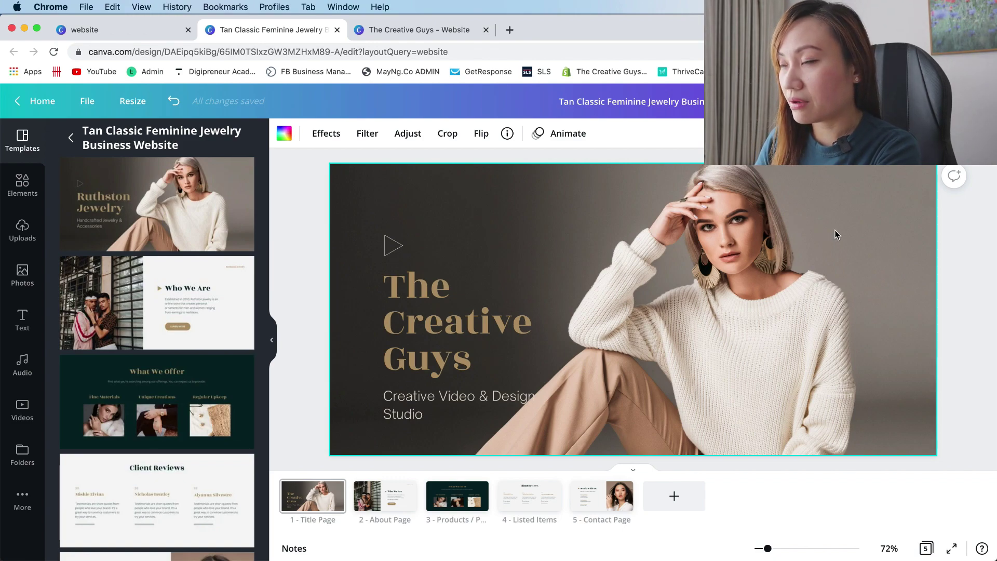
{"action": "key", "text": "Delete"}
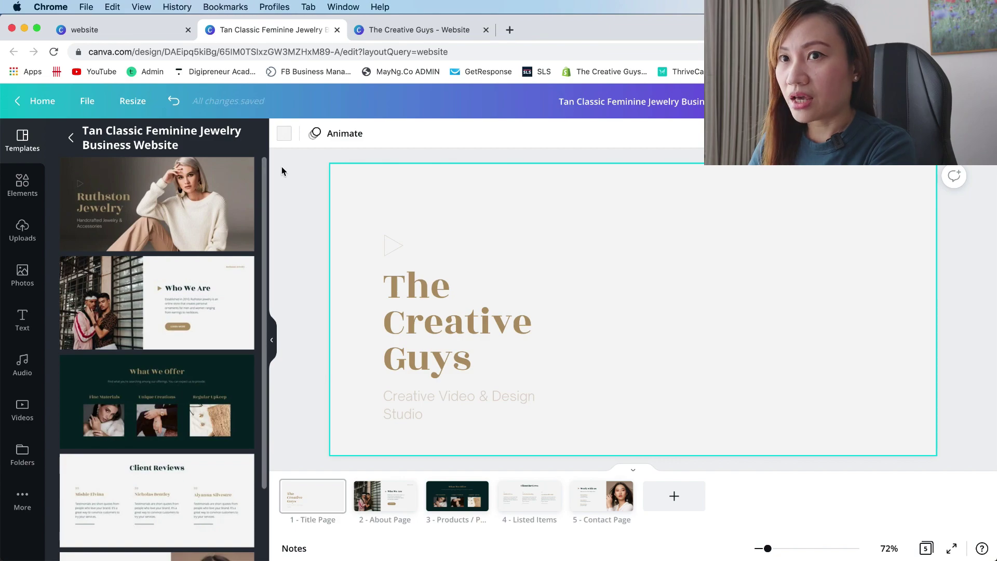
{"action": "left_click", "coordinate": [22, 273]}
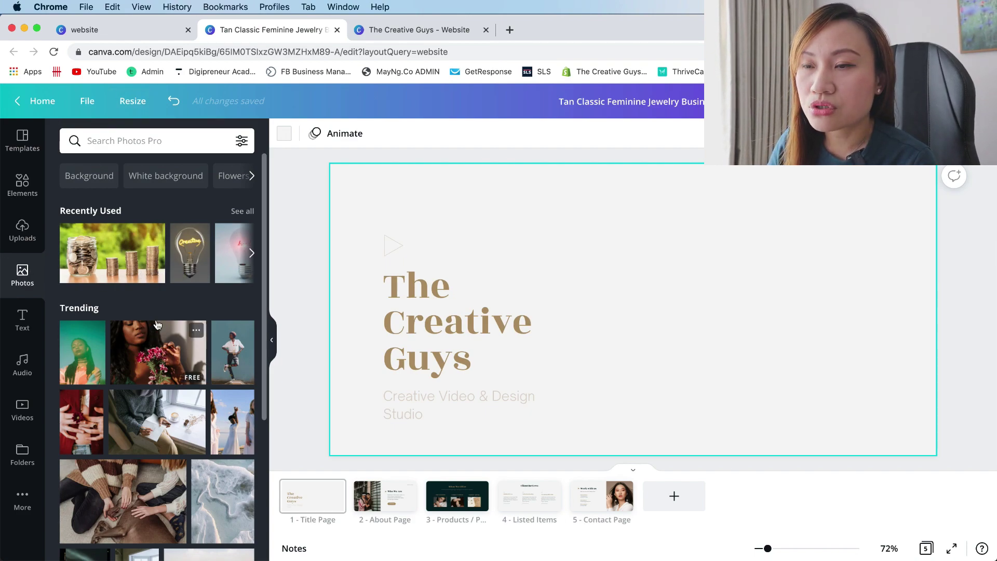
Step: Search stock photos for 'filming', replacing the earlier camera query
{"action": "left_click", "coordinate": [155, 140]}
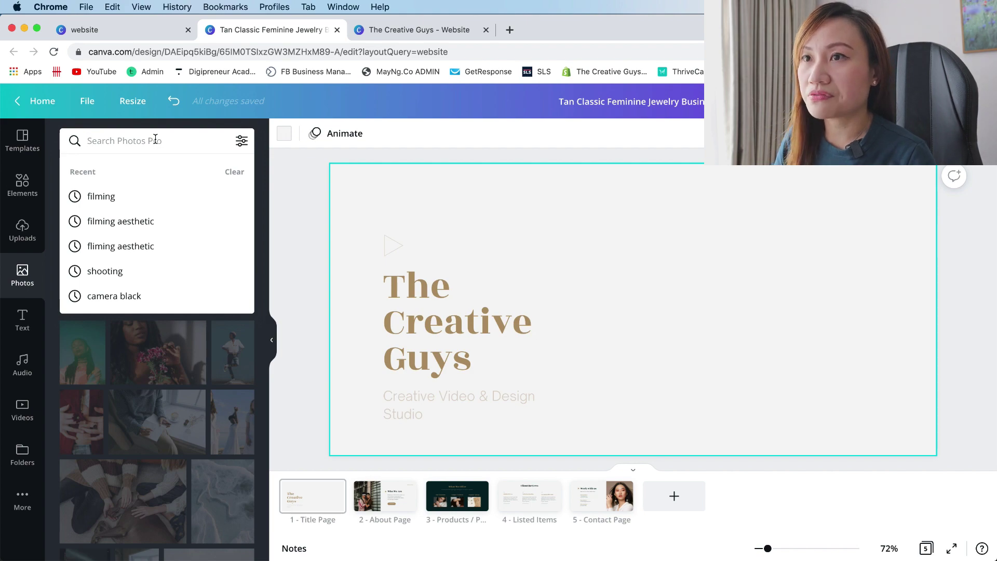
{"action": "type", "text": "camer"}
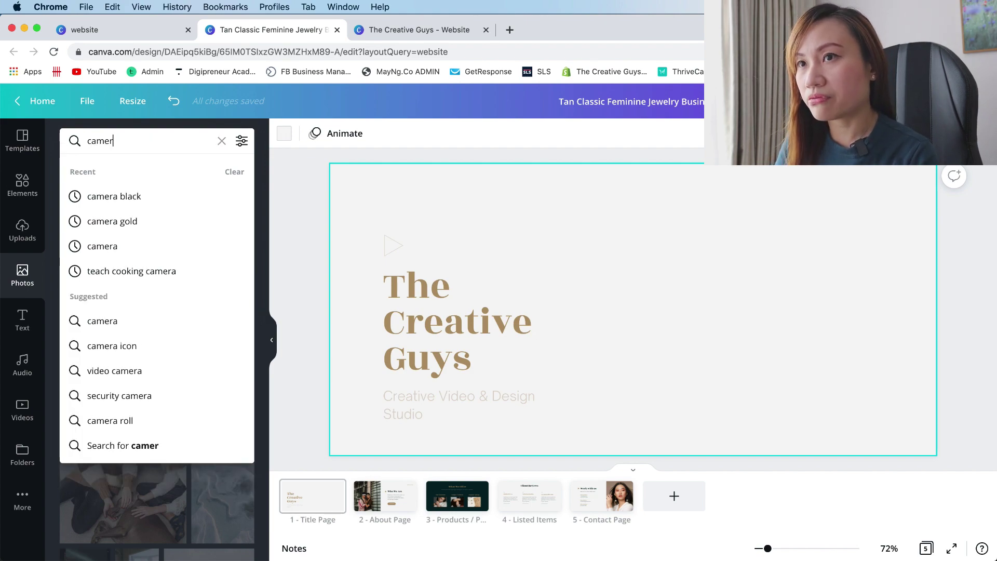
{"action": "key", "text": "BackSpace"}
{"action": "key", "text": "BackSpace"}
{"action": "key", "text": "BackSpace"}
{"action": "type", "text": "f"}
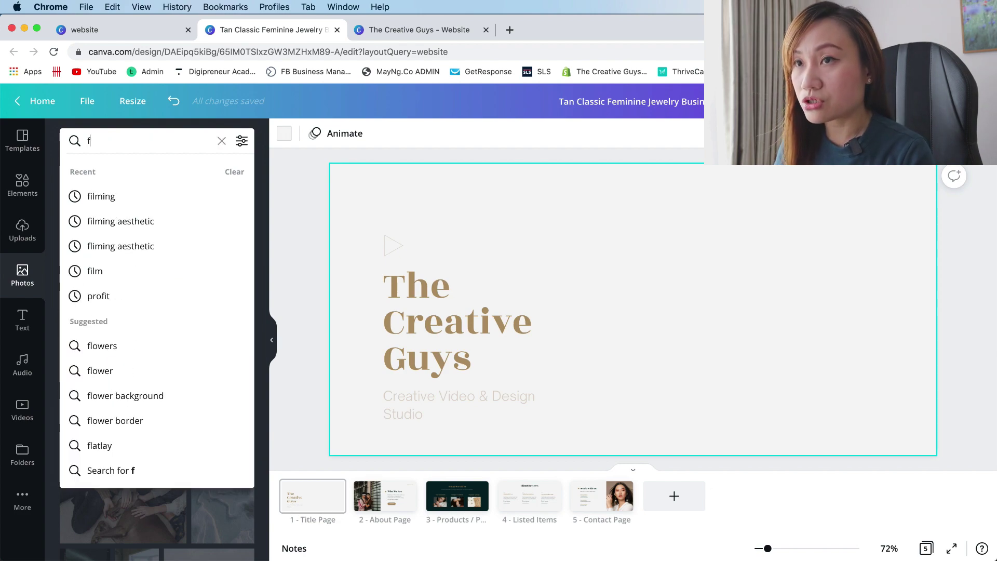
{"action": "type", "text": "ilming"}
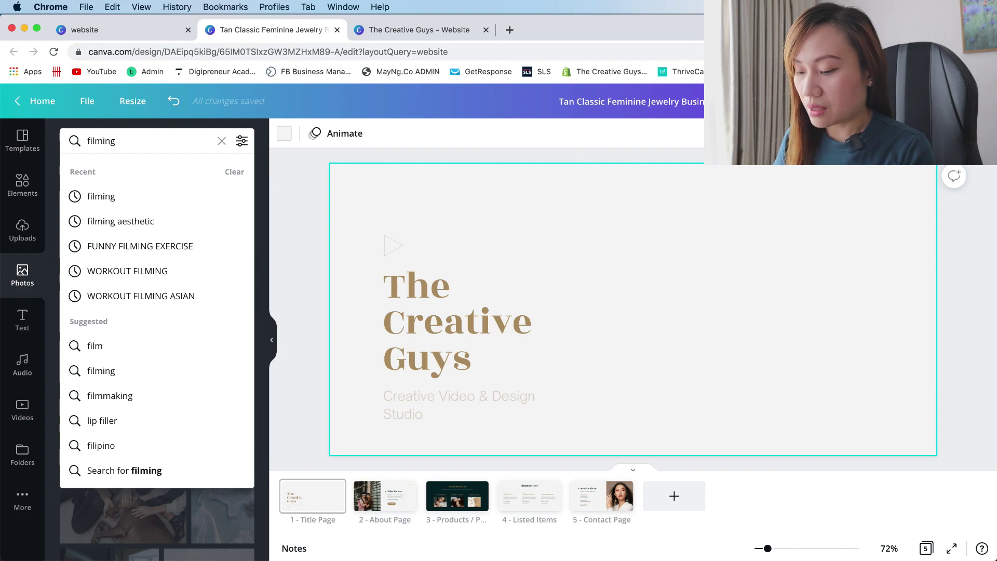
{"action": "key", "text": "Return"}
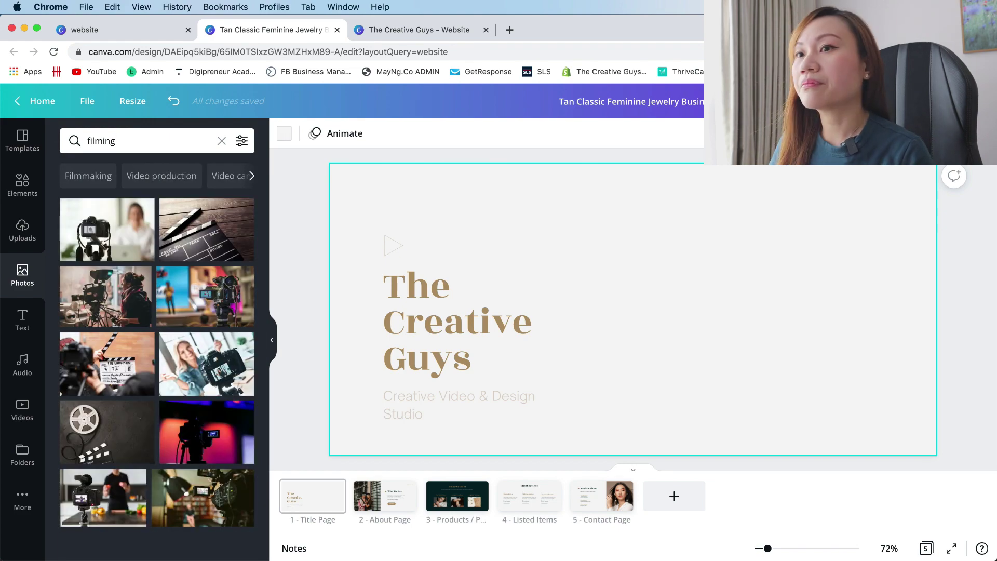
{"action": "mouse_move", "coordinate": [205, 297]}
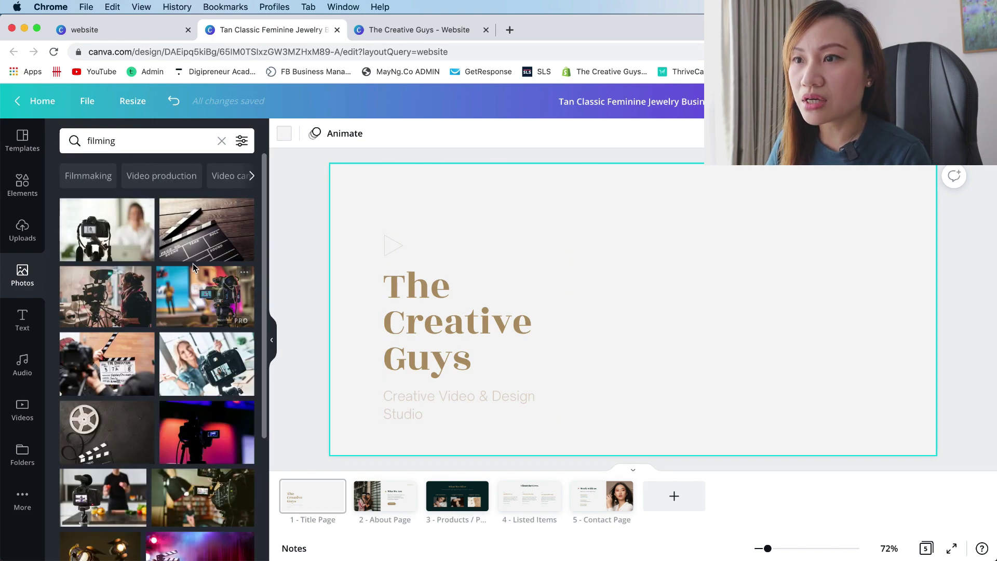
{"action": "scroll", "coordinate": [193, 264], "scroll_direction": "down", "scroll_amount": 1}
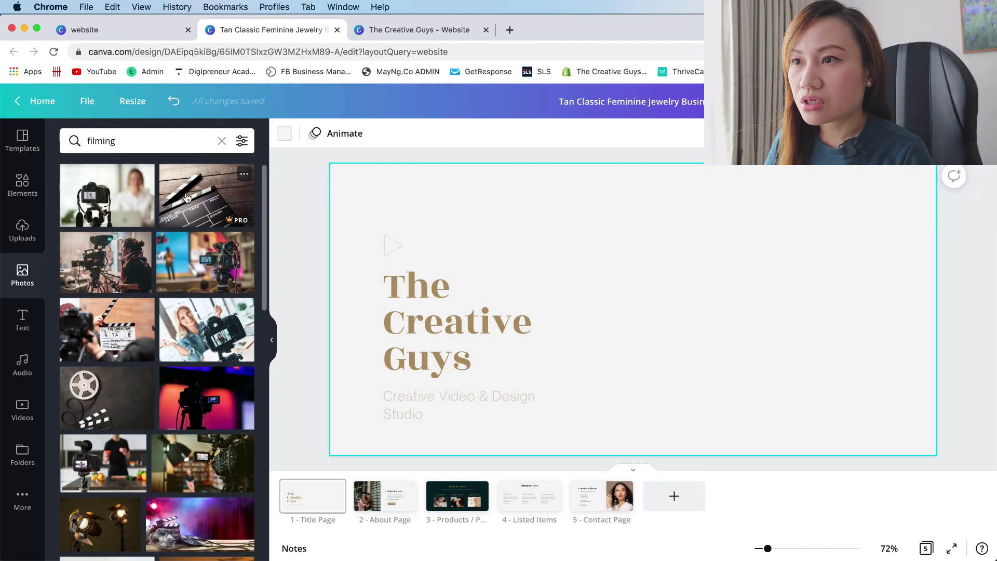
Step: Add the video camera photo and enlarge it to cover the whole title page
{"action": "left_click", "coordinate": [189, 263]}
{"action": "left_click_drag", "start_coordinate": [655, 311], "coordinate": [553, 269]}
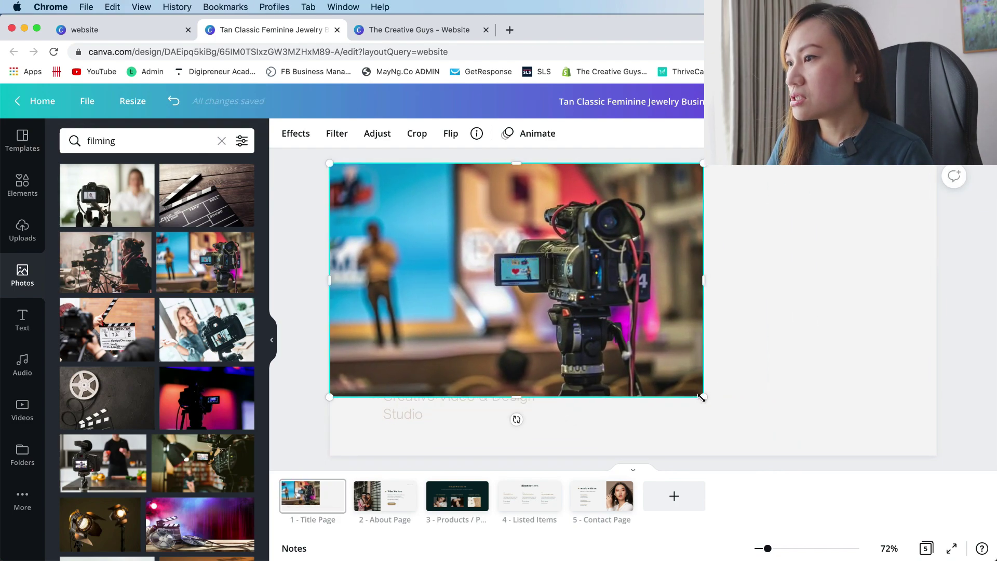
{"action": "mouse_move", "coordinate": [702, 398]}
{"action": "left_mouse_down"}
{"action": "mouse_move", "coordinate": [951, 449]}
{"action": "mouse_move", "coordinate": [982, 468]}
{"action": "left_mouse_up"}
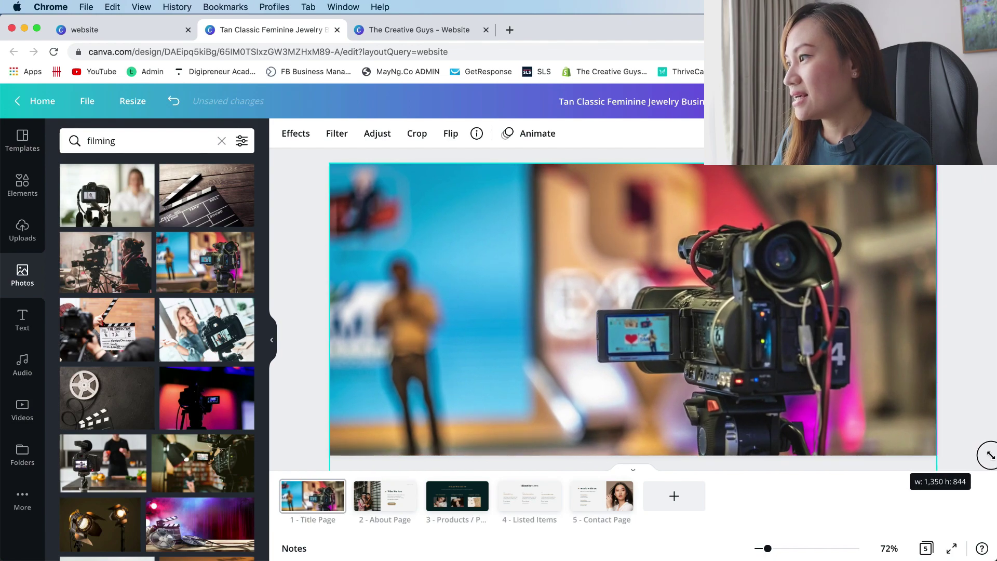
{"action": "left_click", "coordinate": [981, 311]}
{"action": "left_click", "coordinate": [796, 248]}
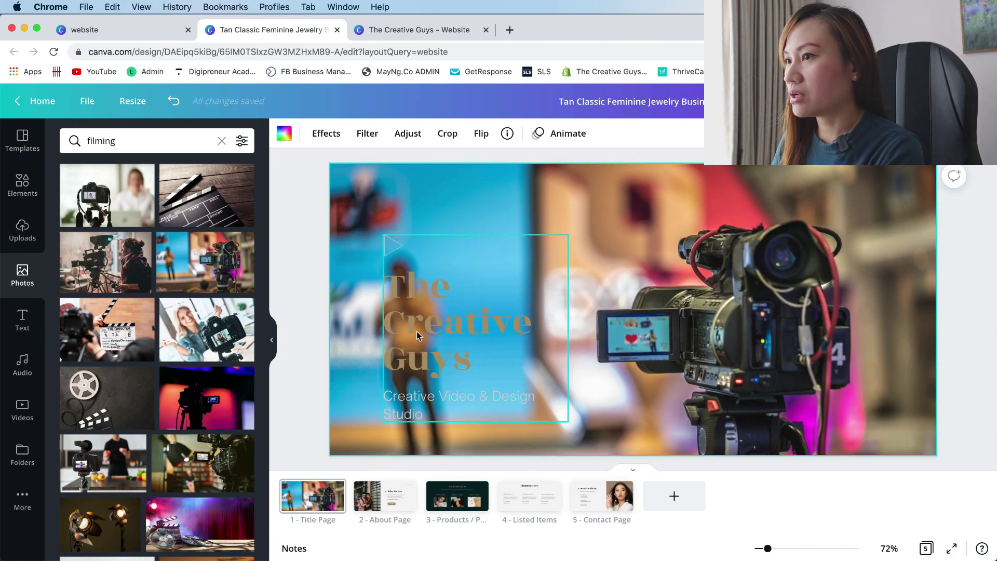
Step: Move 'The Creative Guys' heading up slightly and colour it white
{"action": "left_click_drag", "start_coordinate": [417, 335], "coordinate": [417, 305]}
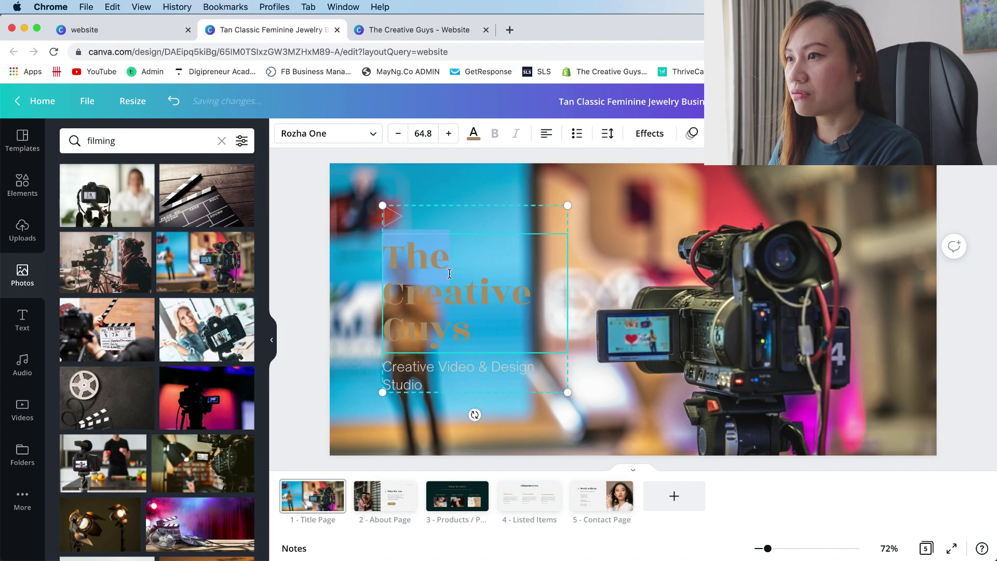
{"action": "left_click_drag", "start_coordinate": [475, 336], "coordinate": [404, 259]}
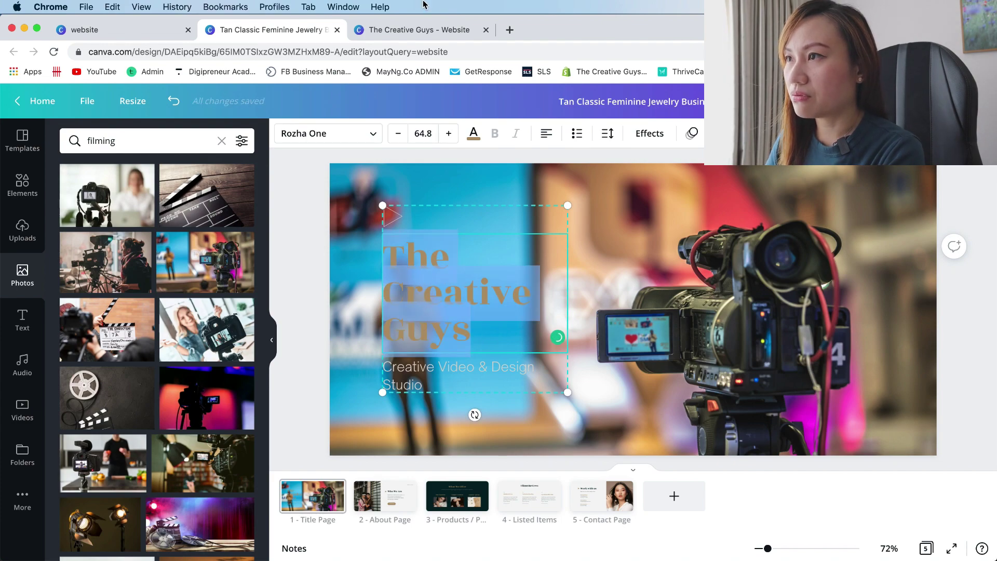
{"action": "left_click", "coordinate": [474, 133]}
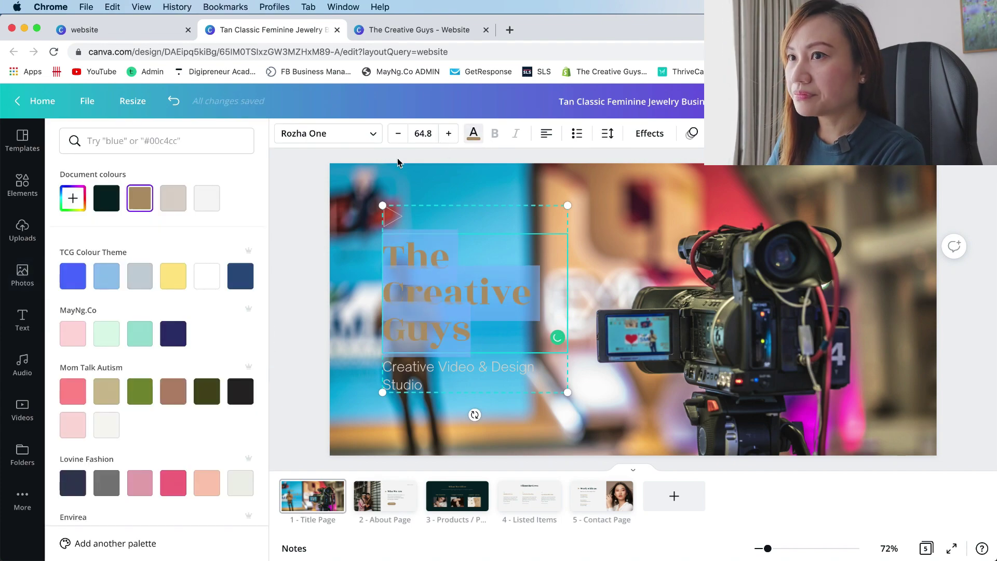
{"action": "left_click", "coordinate": [206, 275]}
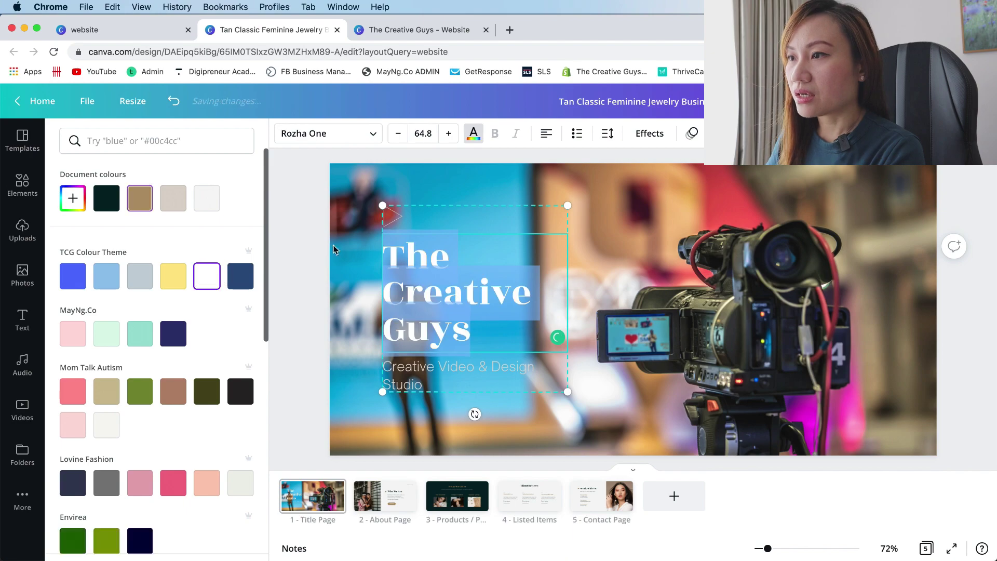
{"action": "left_click", "coordinate": [908, 289]}
{"action": "left_click", "coordinate": [918, 308]}
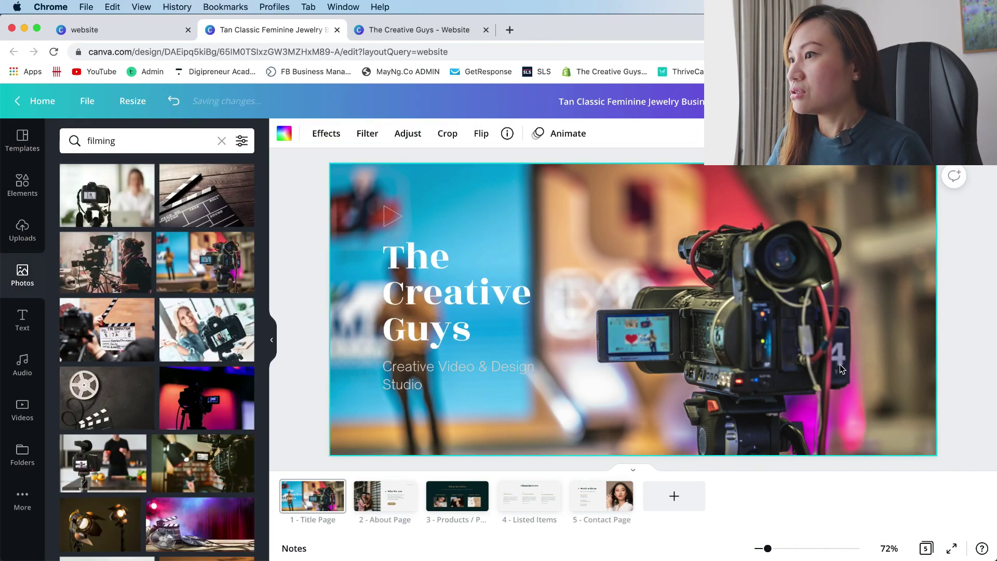
{"action": "left_click", "coordinate": [951, 374]}
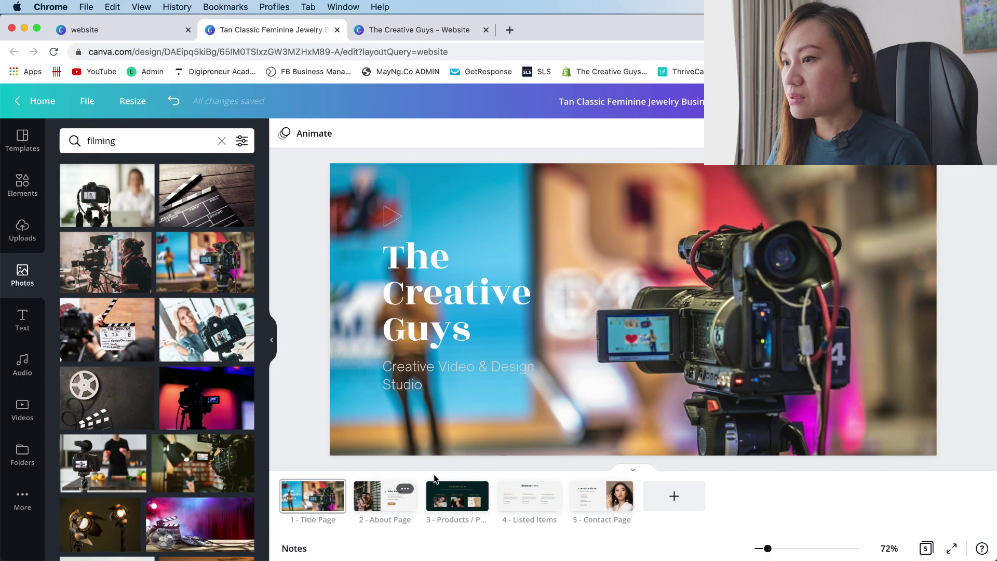
Step: Remove the two-men photo from the About page, leaving an empty frame
{"action": "left_click", "coordinate": [389, 503]}
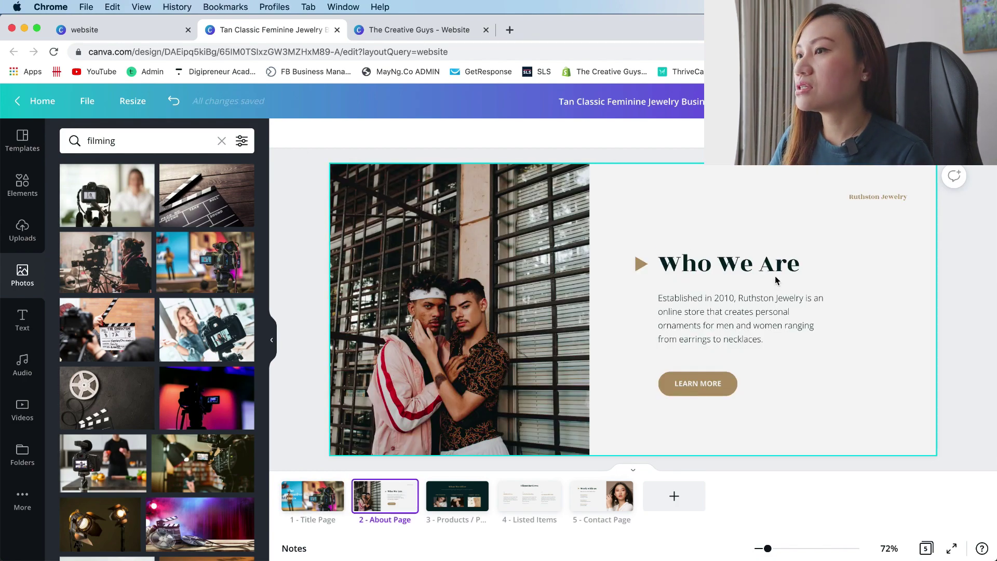
{"action": "left_click", "coordinate": [505, 289]}
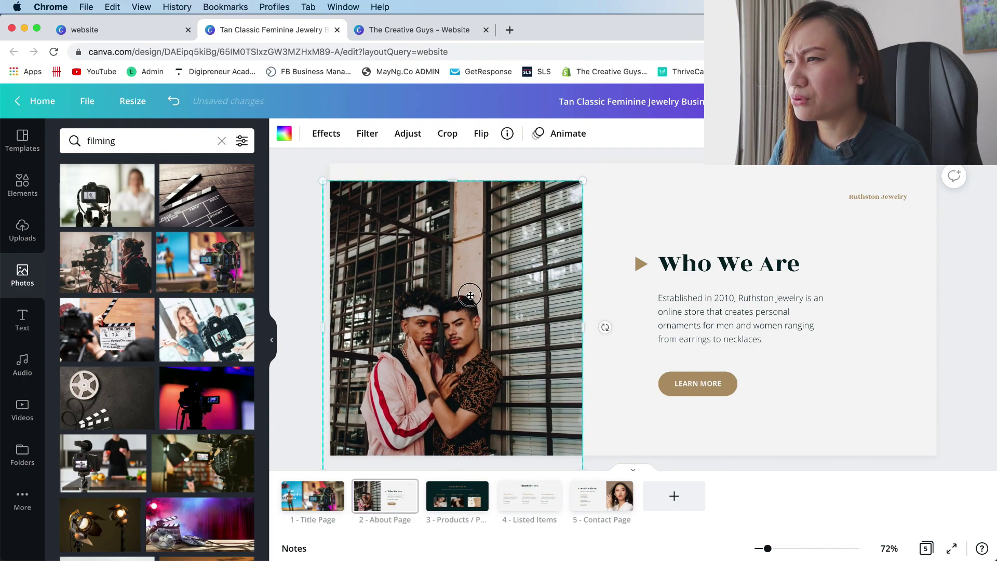
{"action": "mouse_move", "coordinate": [590, 165]}
{"action": "left_mouse_down"}
{"action": "mouse_move", "coordinate": [481, 265]}
{"action": "mouse_move", "coordinate": [499, 242]}
{"action": "left_mouse_up"}
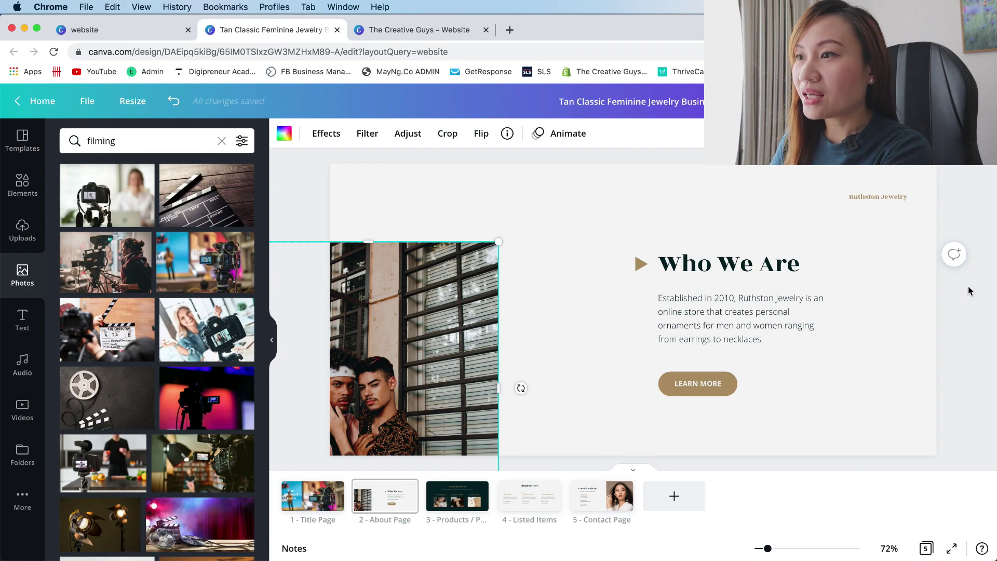
{"action": "key", "text": "Delete"}
{"action": "mouse_move", "coordinate": [412, 321]}
{"action": "left_mouse_down"}
{"action": "mouse_move", "coordinate": [511, 234]}
{"action": "mouse_move", "coordinate": [503, 241]}
{"action": "left_mouse_up"}
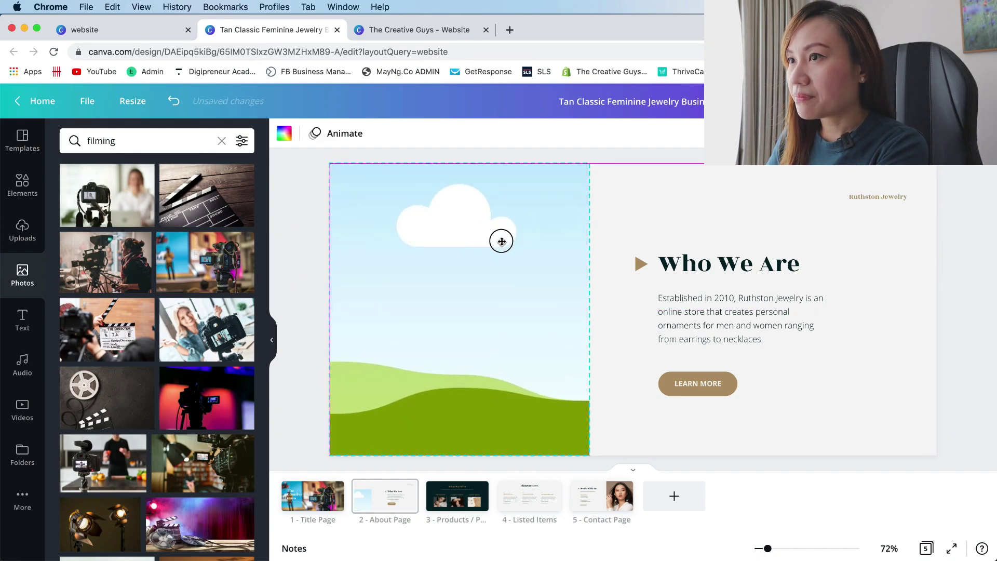
Step: Search photos for 'camera' and place the vintage camera in the left frame
{"action": "left_click", "coordinate": [171, 140]}
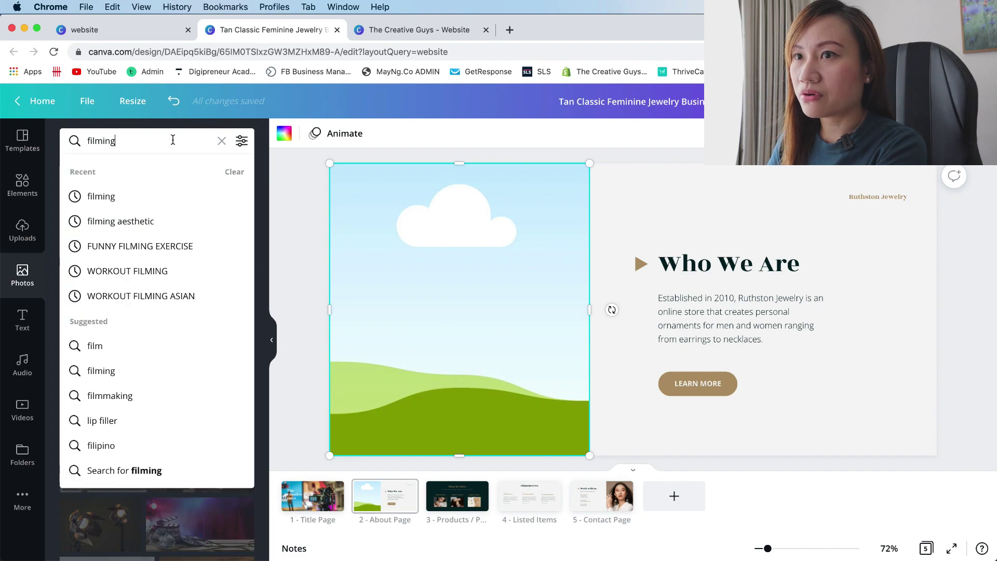
{"action": "double_click", "coordinate": [179, 140]}
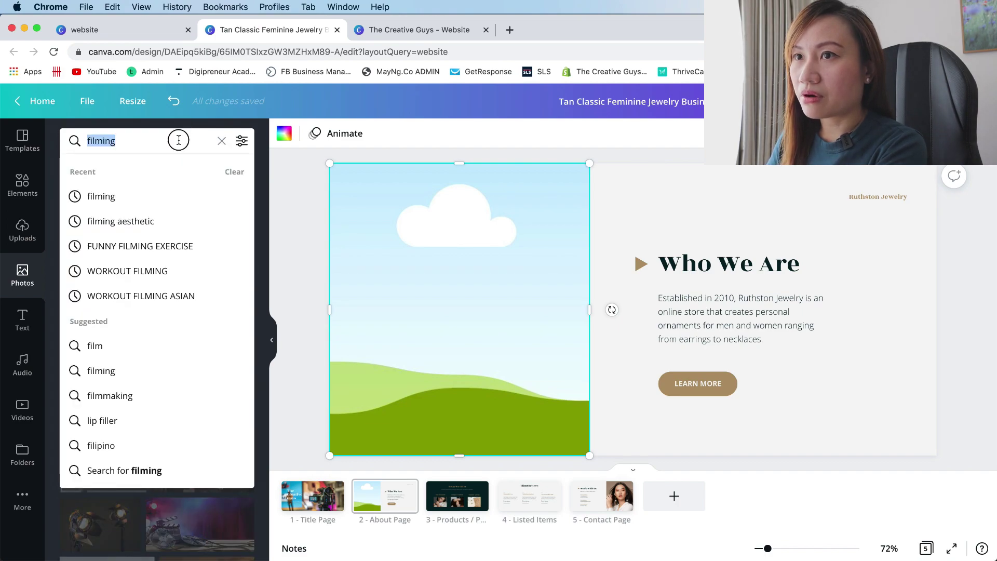
{"action": "type", "text": "camera"}
{"action": "key", "text": "Return"}
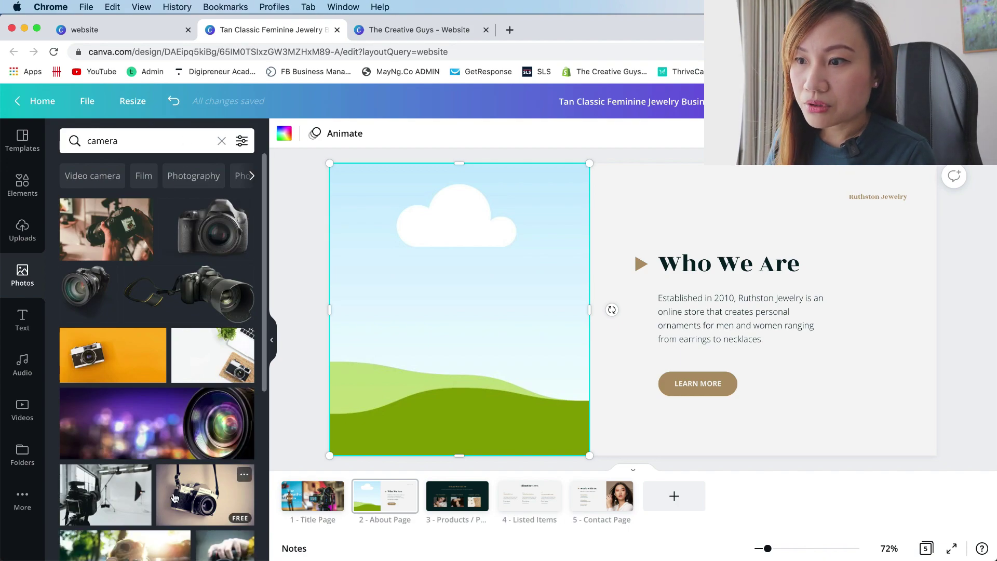
{"action": "left_click", "coordinate": [205, 495]}
{"action": "left_click_drag", "start_coordinate": [629, 290], "coordinate": [460, 311]}
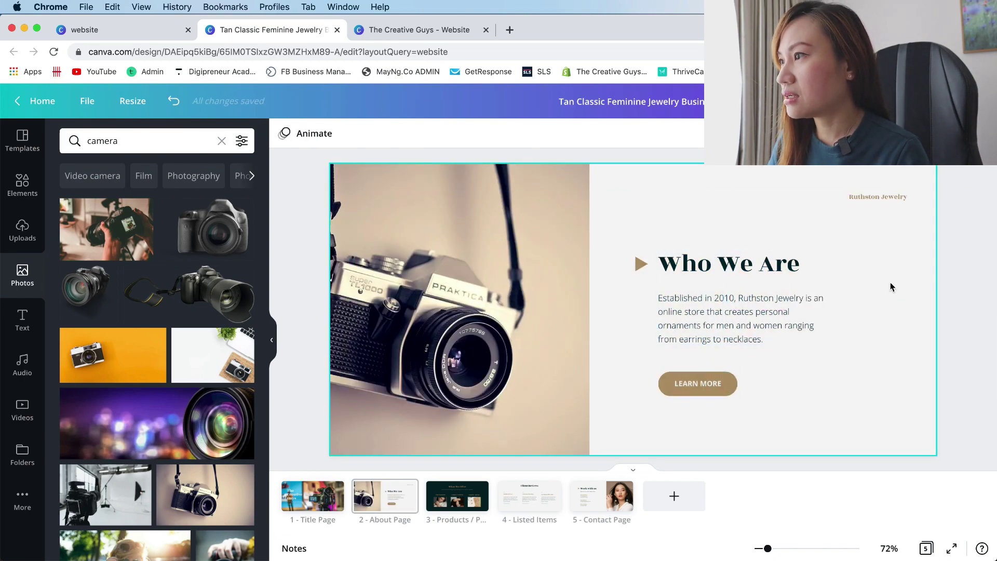
Step: Select the About paragraph text, then switch to The Creative Guys design
{"action": "double_click", "coordinate": [709, 297]}
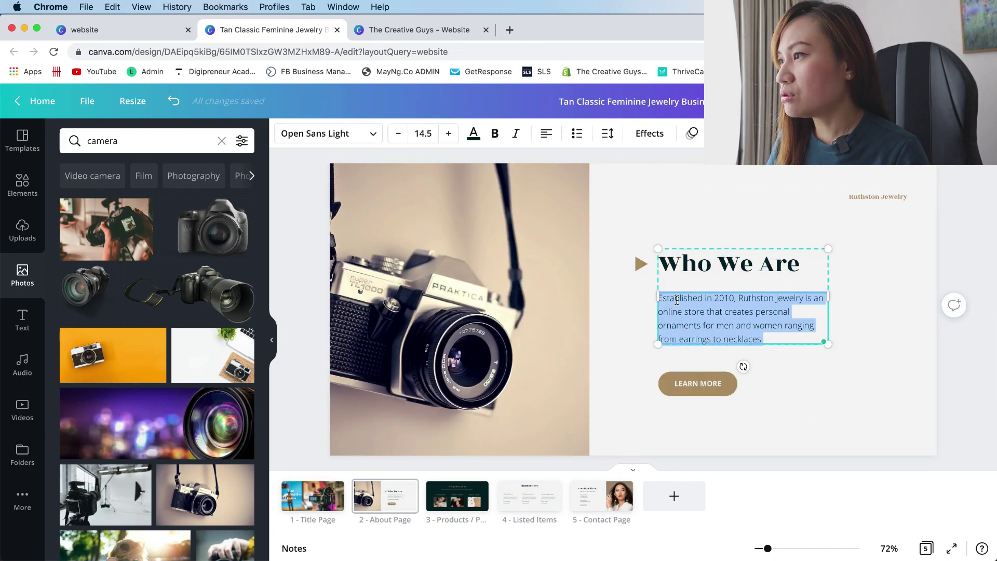
{"action": "left_click_drag", "start_coordinate": [786, 338], "coordinate": [660, 297]}
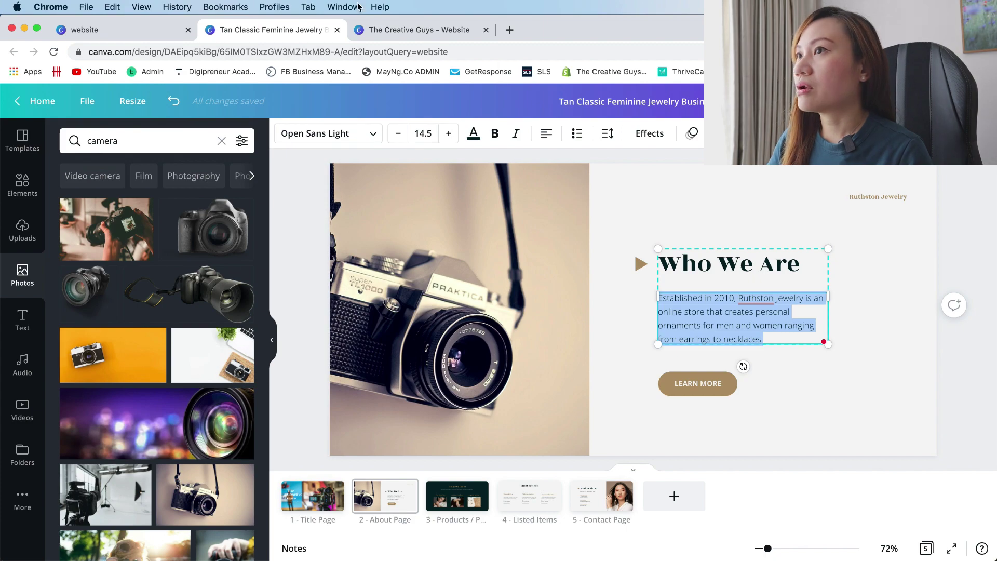
{"action": "left_click", "coordinate": [419, 31]}
{"action": "left_click", "coordinate": [385, 496]}
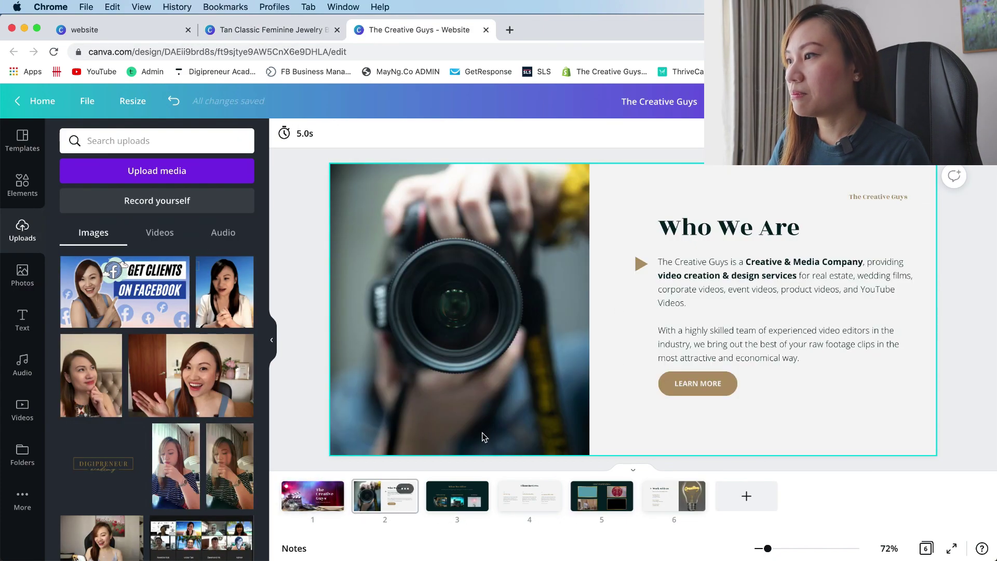
{"action": "double_click", "coordinate": [677, 263]}
{"action": "left_click_drag", "start_coordinate": [803, 355], "coordinate": [660, 264]}
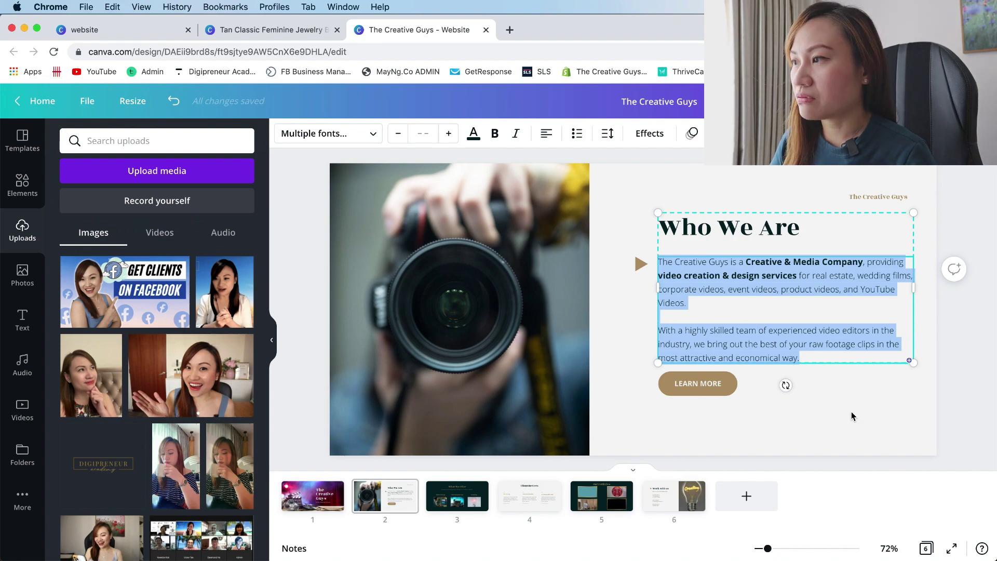
{"action": "left_click", "coordinate": [867, 400]}
{"action": "left_click", "coordinate": [698, 383]}
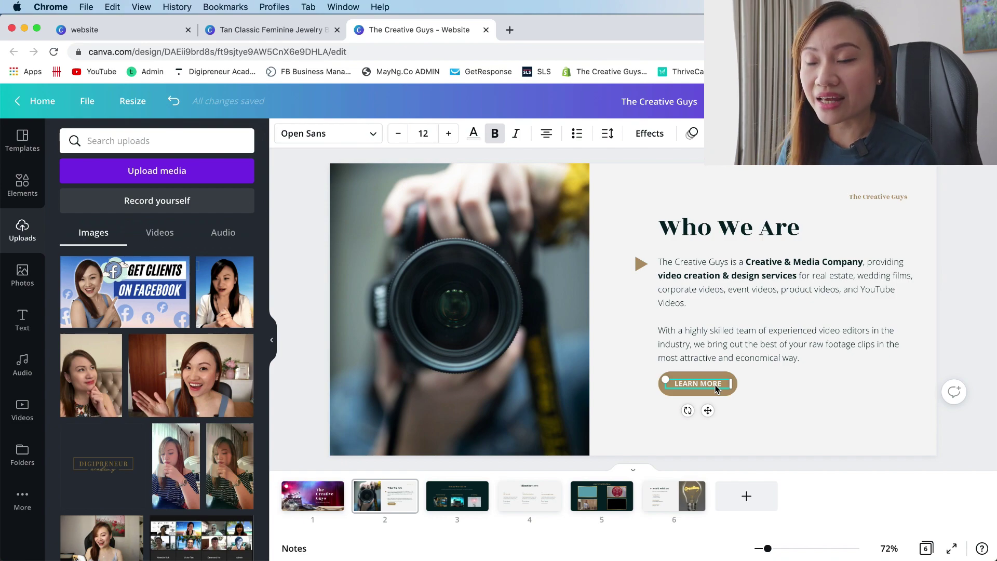
{"action": "left_click", "coordinate": [757, 385]}
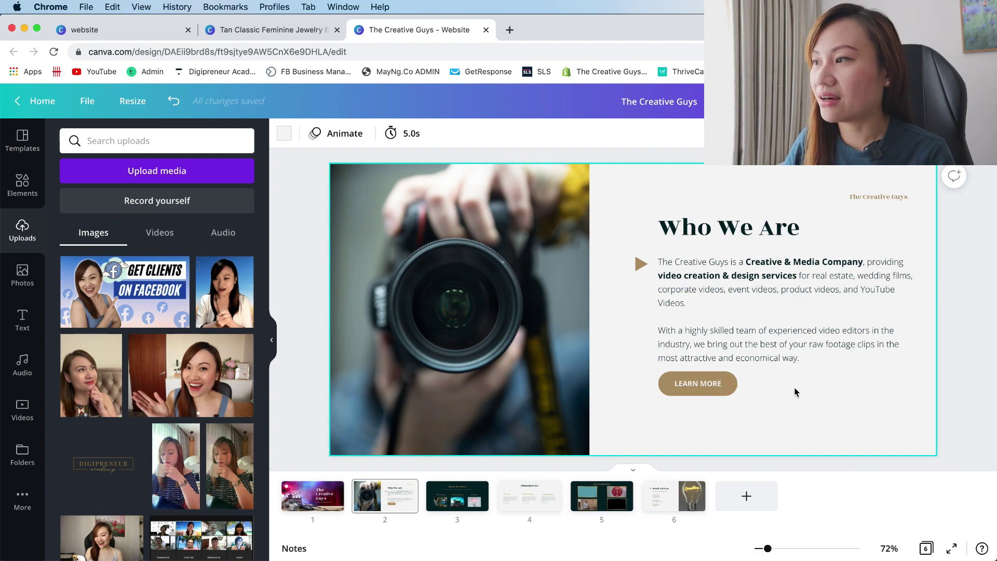
Step: Link the LEARN MORE button to youtube.com and verify the link
{"action": "left_click", "coordinate": [705, 383]}
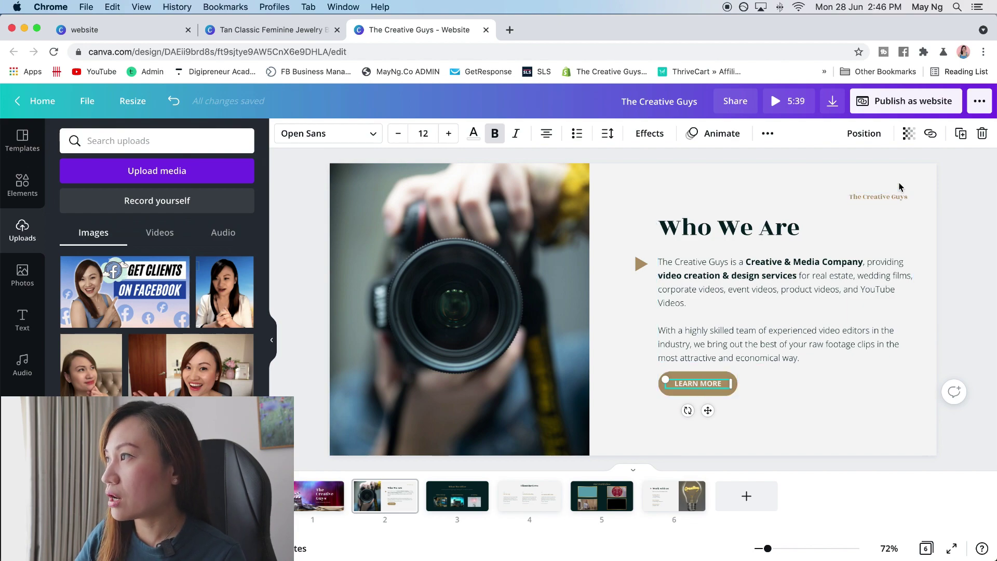
{"action": "left_click", "coordinate": [932, 137]}
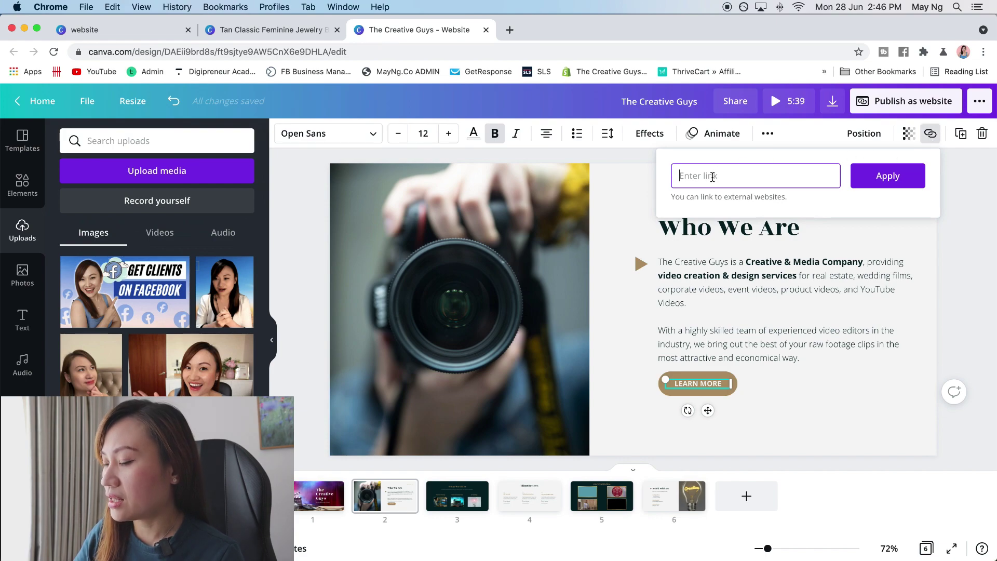
{"action": "type", "text": "your"}
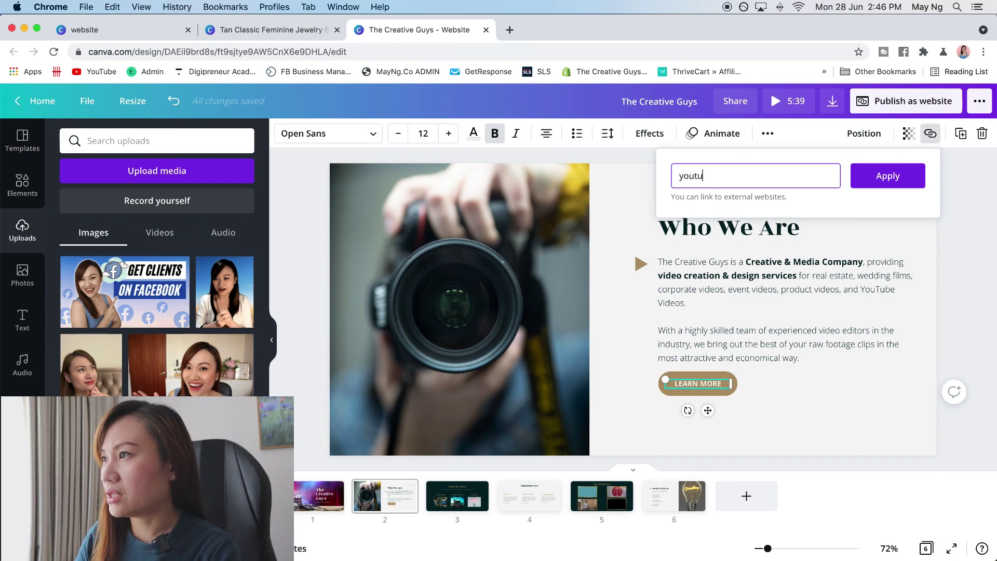
{"action": "type", "text": ".com"}
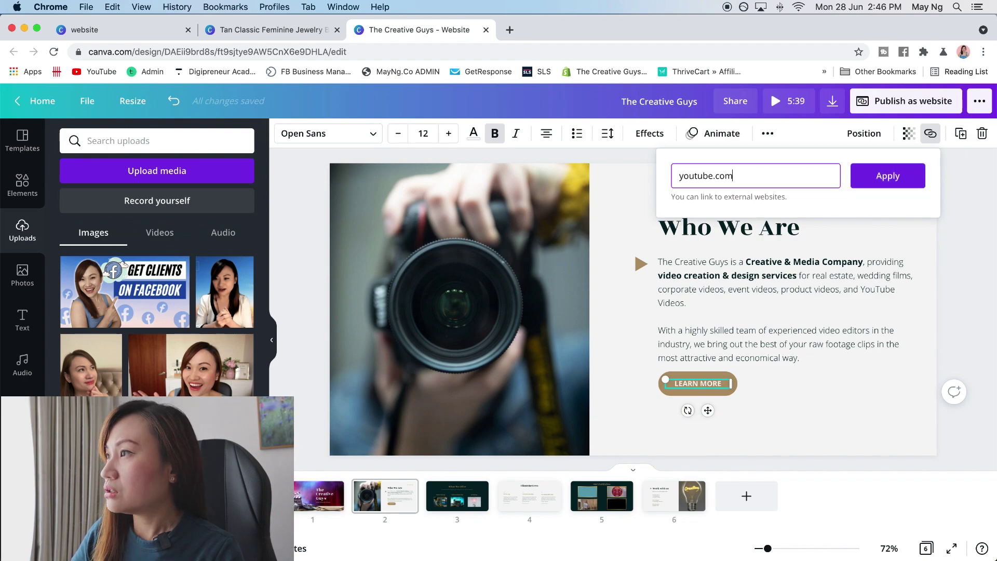
{"action": "left_click", "coordinate": [888, 175]}
{"action": "left_click", "coordinate": [826, 382]}
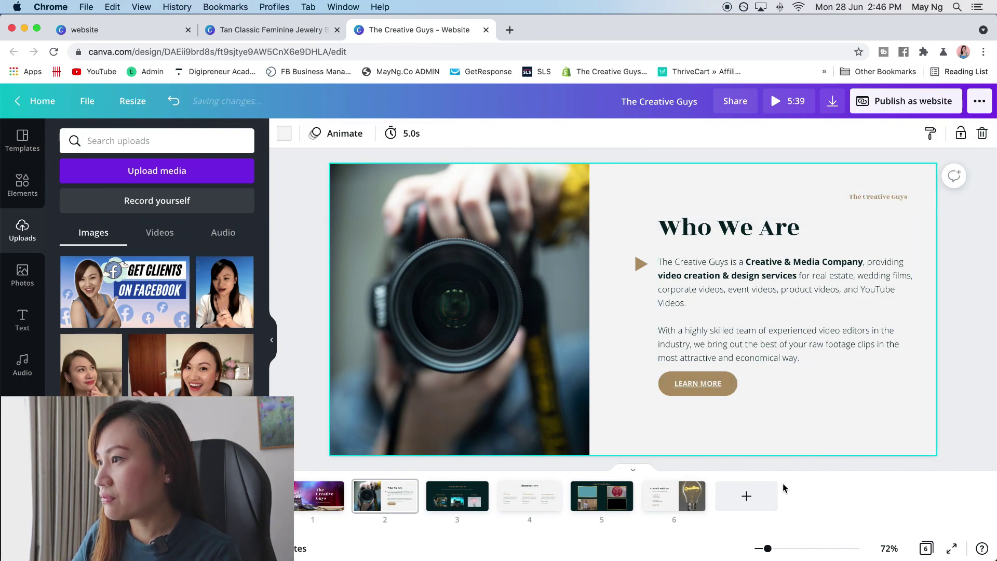
{"action": "left_click", "coordinate": [695, 383]}
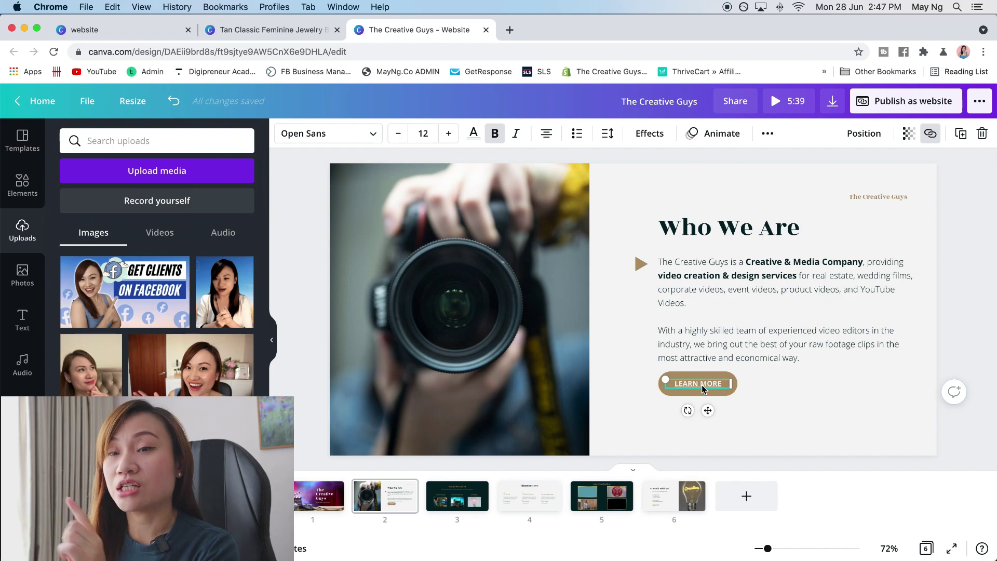
{"action": "left_click", "coordinate": [802, 401]}
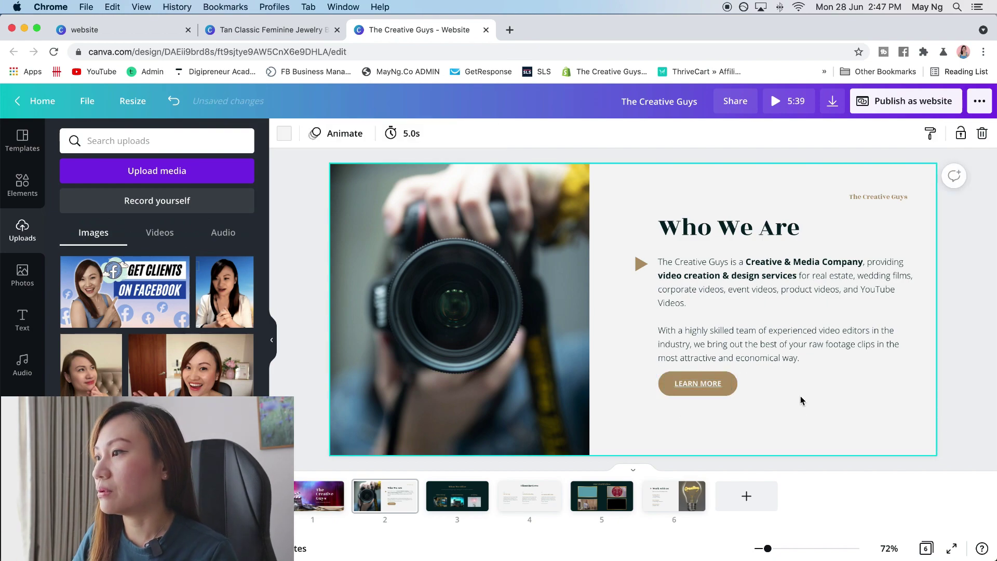
Step: Review the template's What We Offer page, then select The Creative Guys' Video Editing image
{"action": "left_click", "coordinate": [271, 30]}
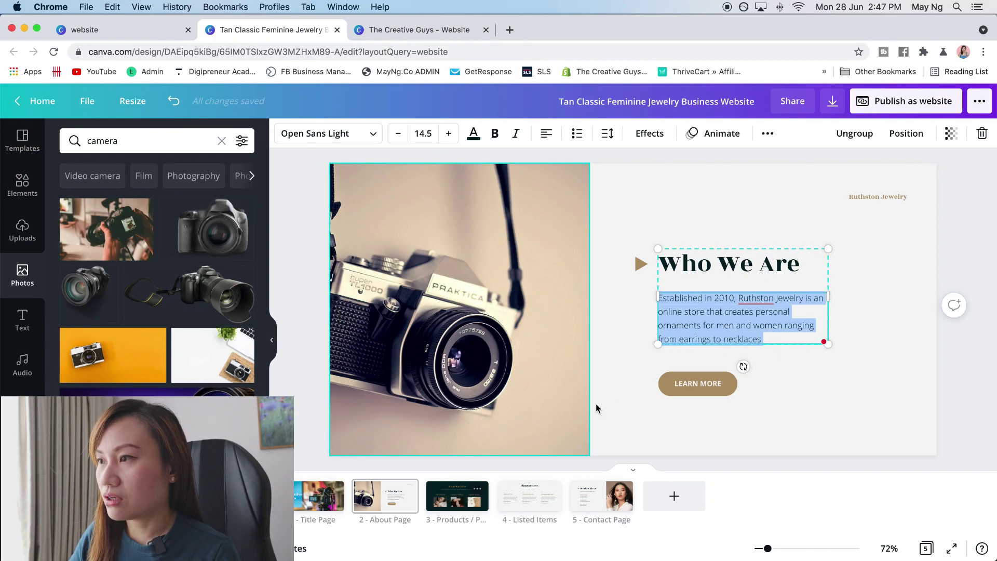
{"action": "left_click", "coordinate": [456, 500]}
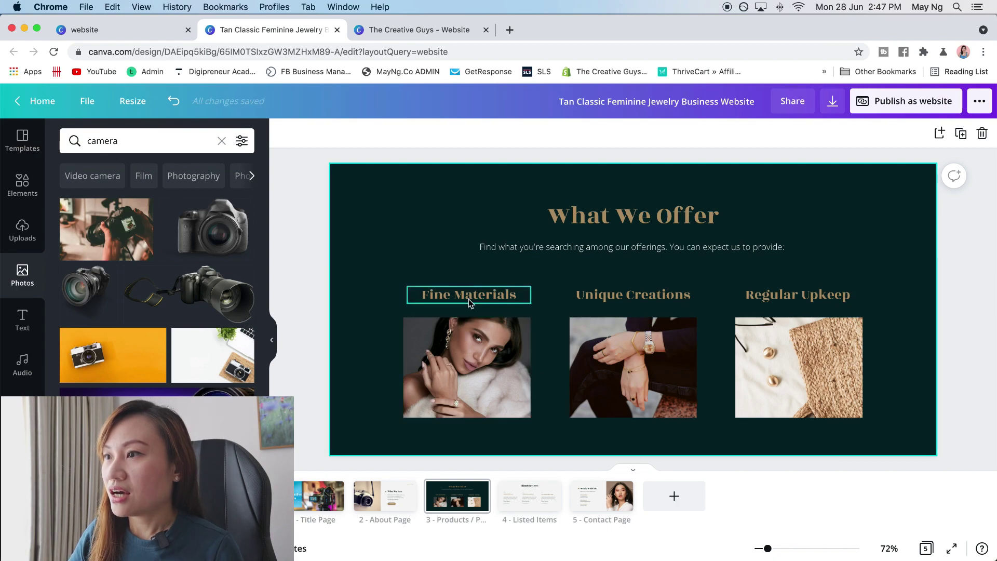
{"action": "left_click", "coordinate": [405, 29]}
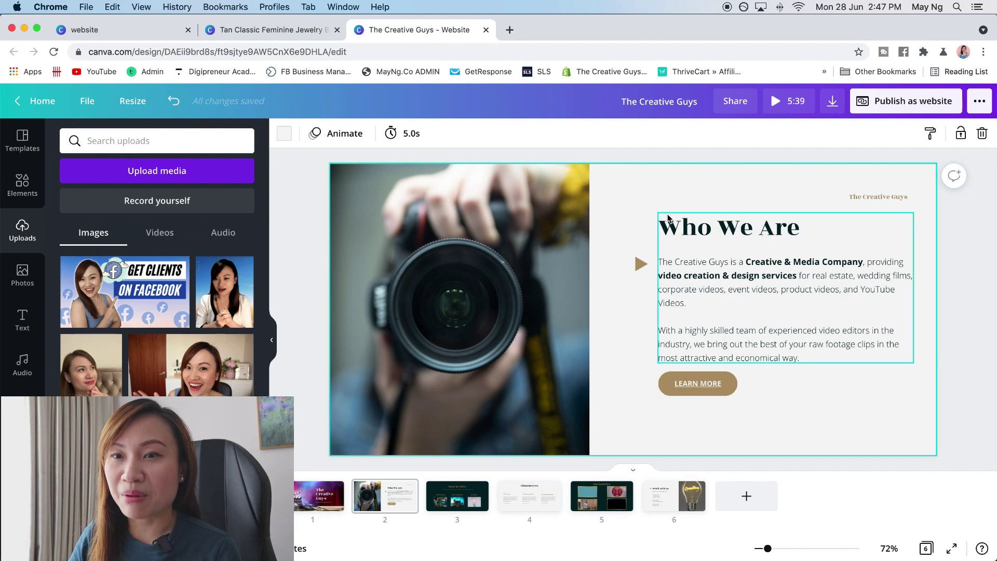
{"action": "mouse_move", "coordinate": [529, 496]}
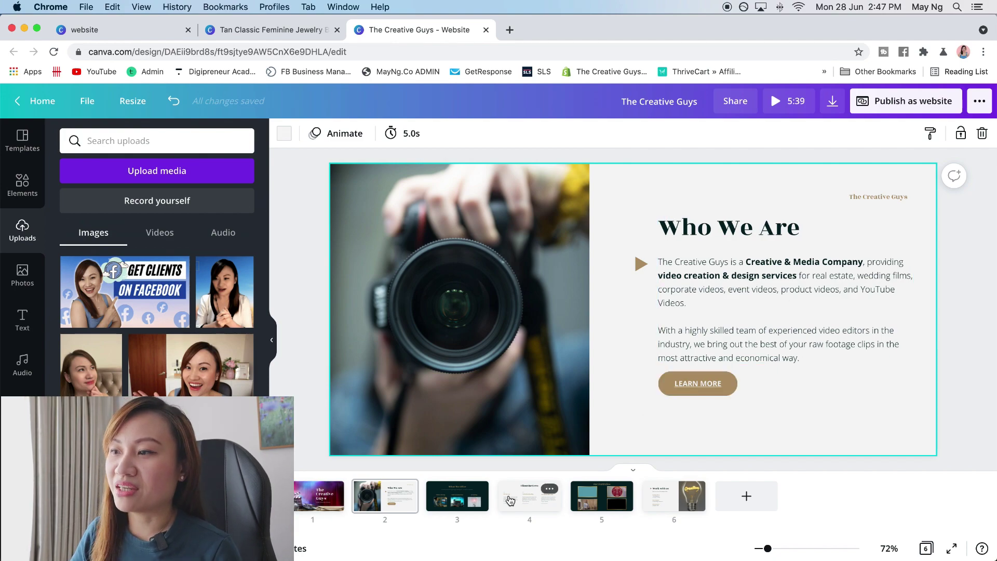
{"action": "left_click", "coordinate": [464, 500]}
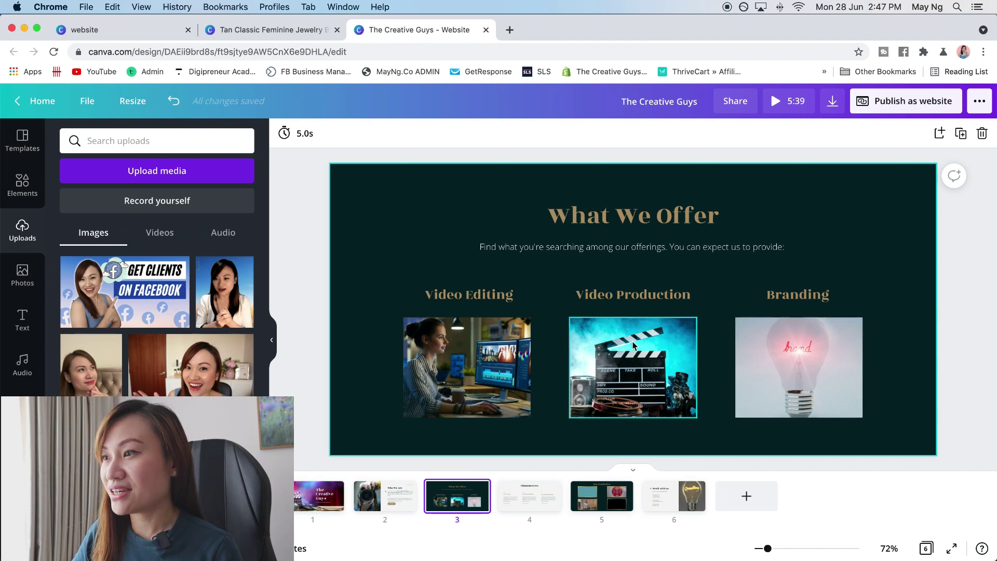
{"action": "left_click", "coordinate": [500, 375]}
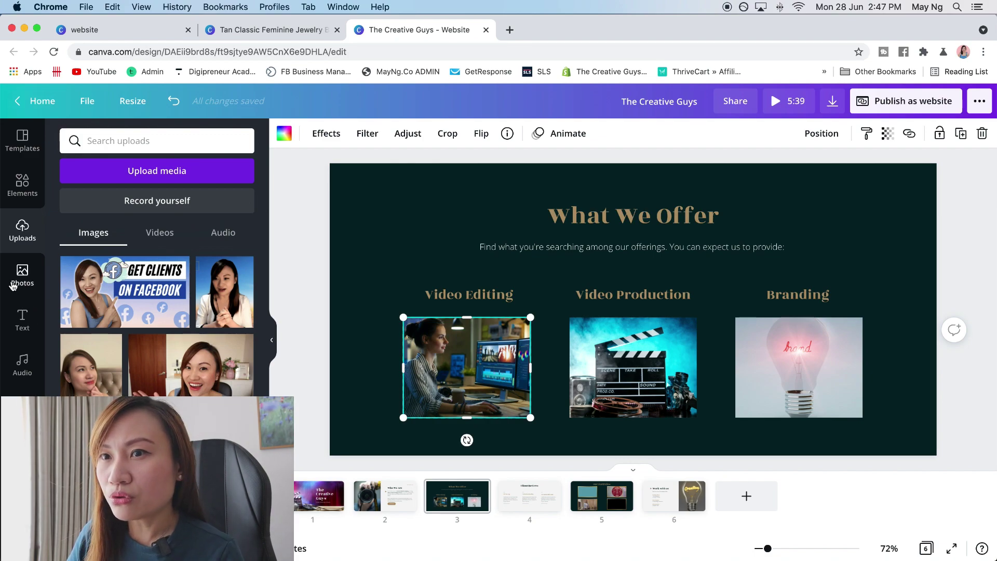
Step: Search photos for 'video editing' and drop one into the Video Editing frame
{"action": "left_click", "coordinate": [13, 285]}
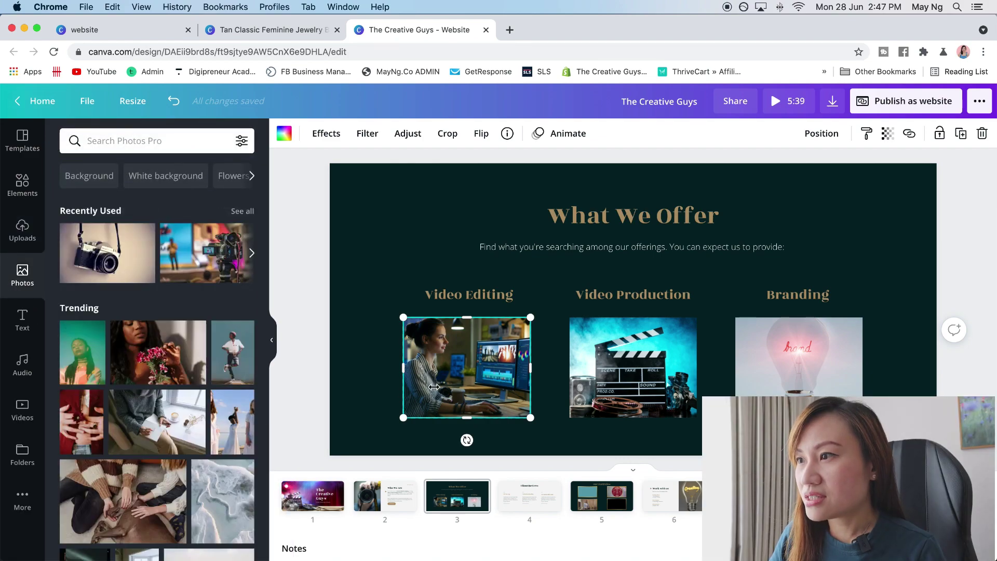
{"action": "left_click", "coordinate": [138, 141]}
{"action": "type", "text": "video e"}
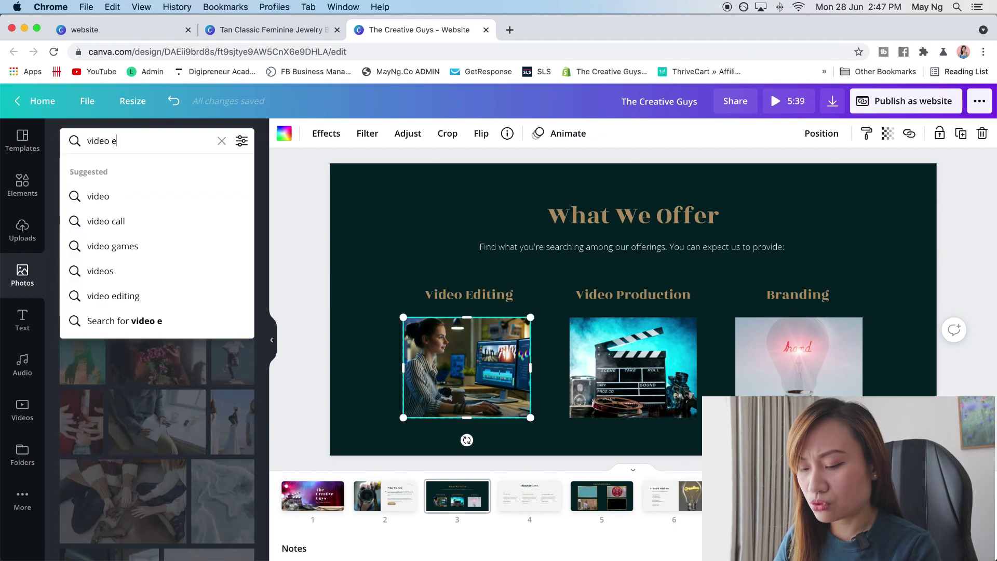
{"action": "type", "text": "diting"}
{"action": "key", "text": "Return"}
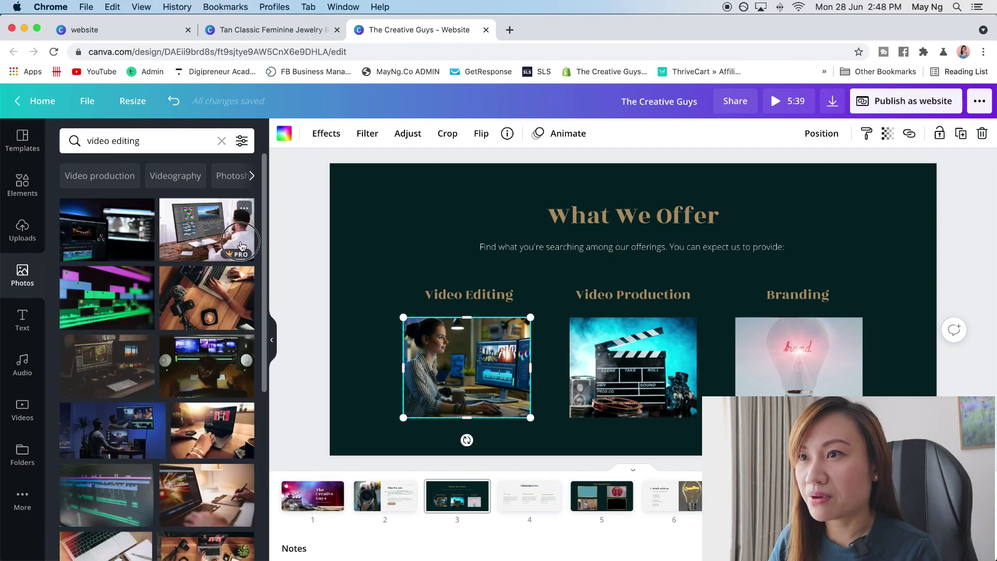
{"action": "left_click_drag", "start_coordinate": [241, 246], "coordinate": [438, 361]}
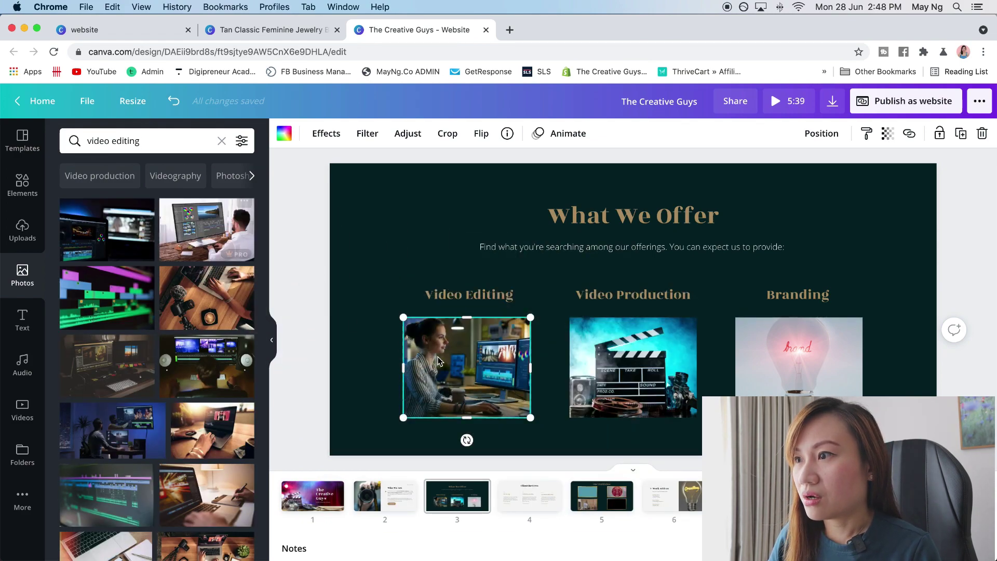
Step: Select the Video Production and Branding images, then go to the Client Reviews page
{"action": "left_click", "coordinate": [669, 377]}
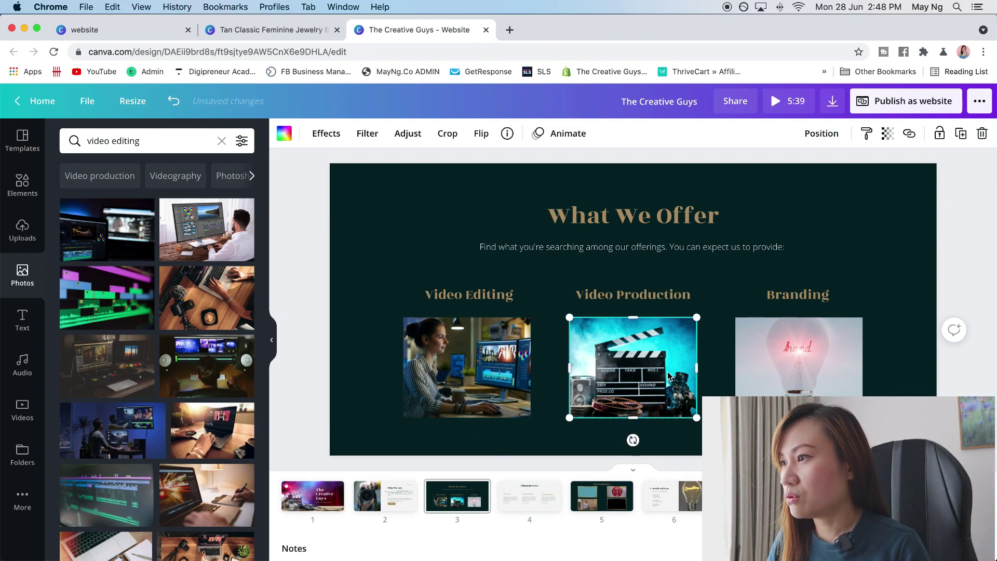
{"action": "left_click", "coordinate": [826, 366]}
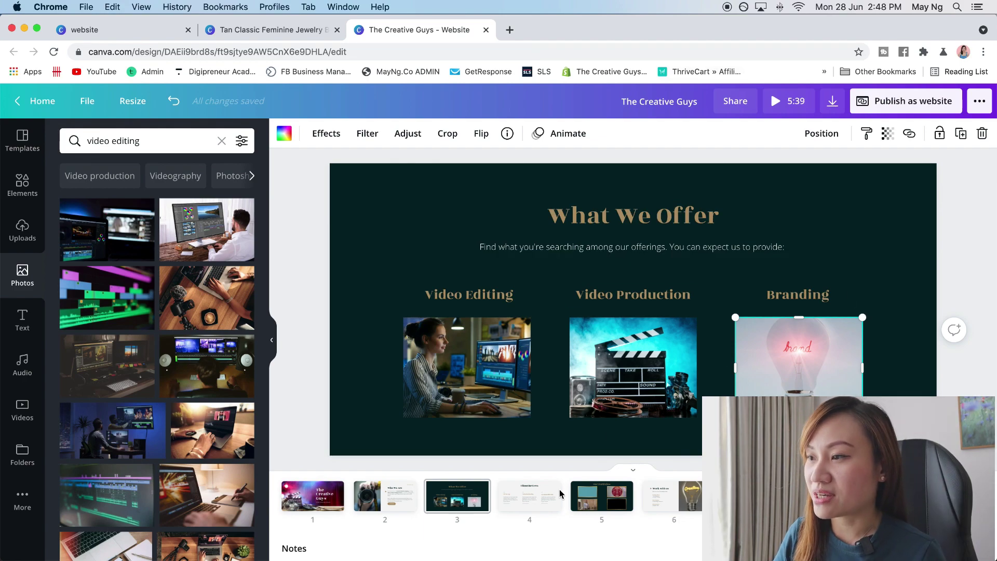
{"action": "left_click", "coordinate": [539, 502]}
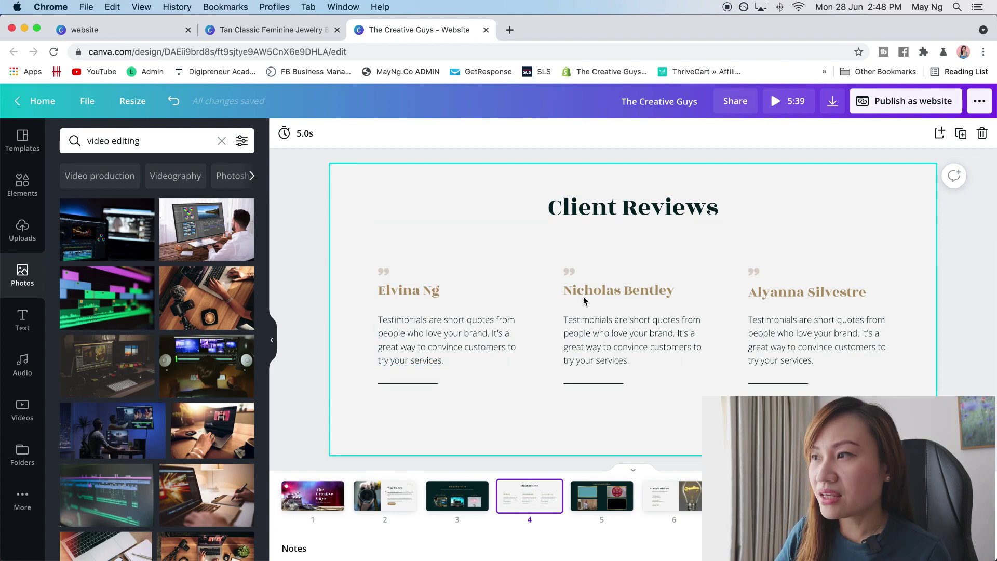
Step: Select the first testimonial's text, then the middle testimonial
{"action": "left_click", "coordinate": [425, 347]}
{"action": "double_click", "coordinate": [426, 347]}
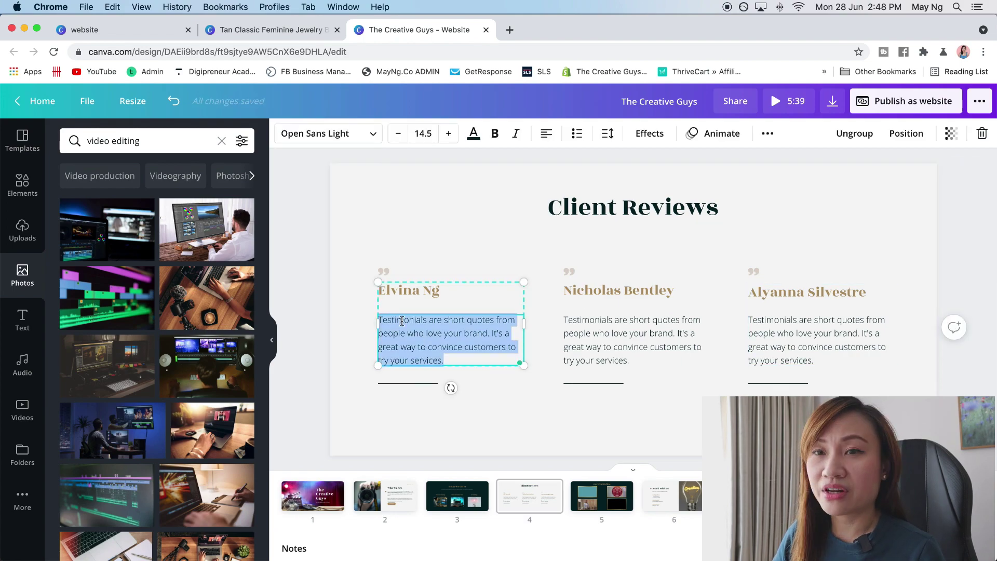
{"action": "left_click", "coordinate": [632, 343]}
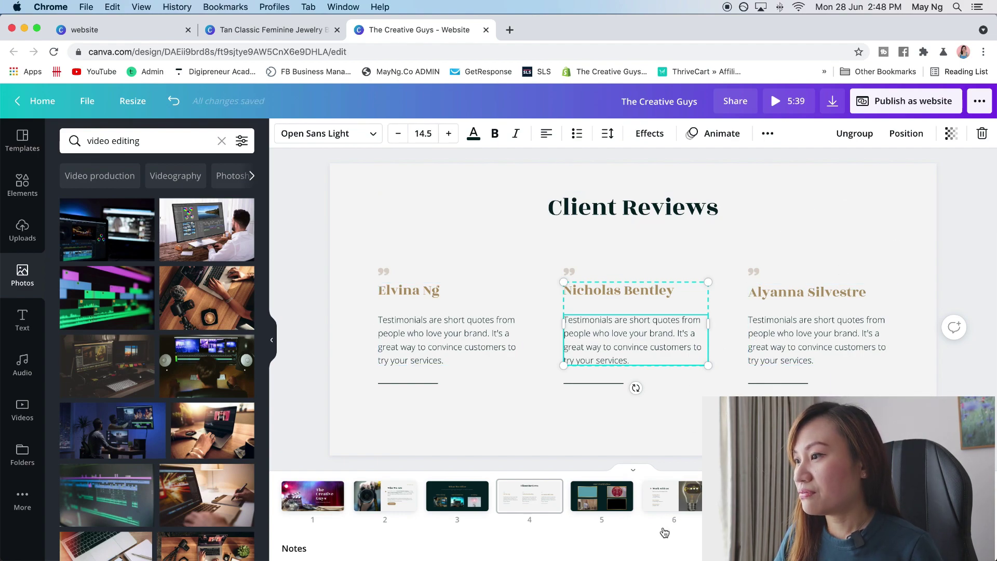
Step: Compare the jewelry template's Client Reviews and Contact pages, then return to Our Portfolios
{"action": "left_click", "coordinate": [607, 502]}
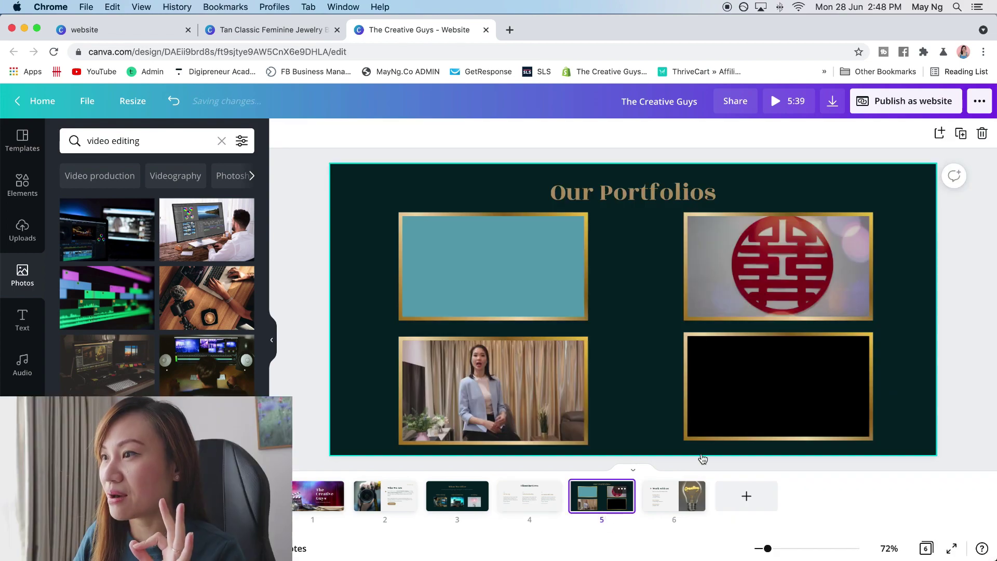
{"action": "left_click", "coordinate": [266, 29]}
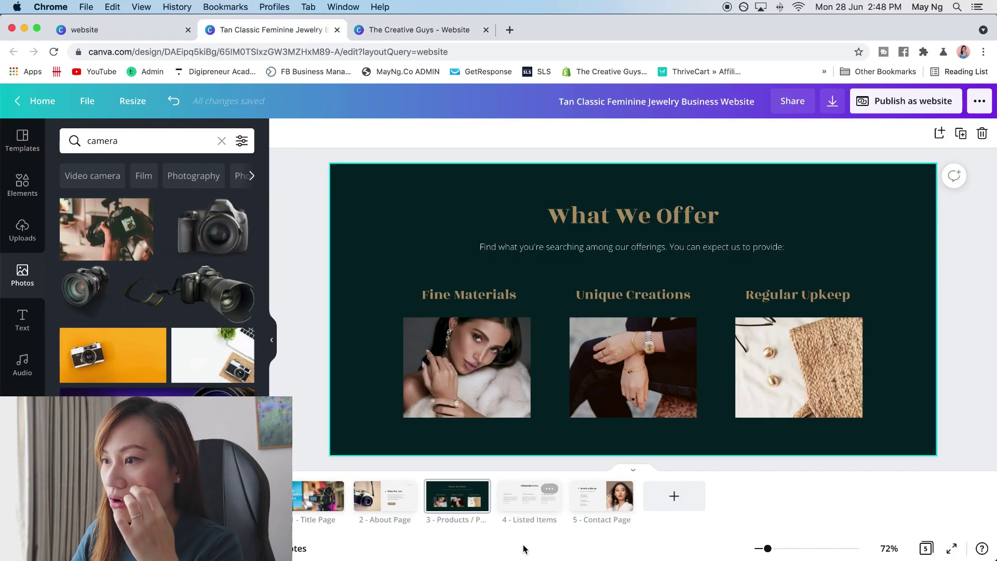
{"action": "left_click", "coordinate": [530, 499]}
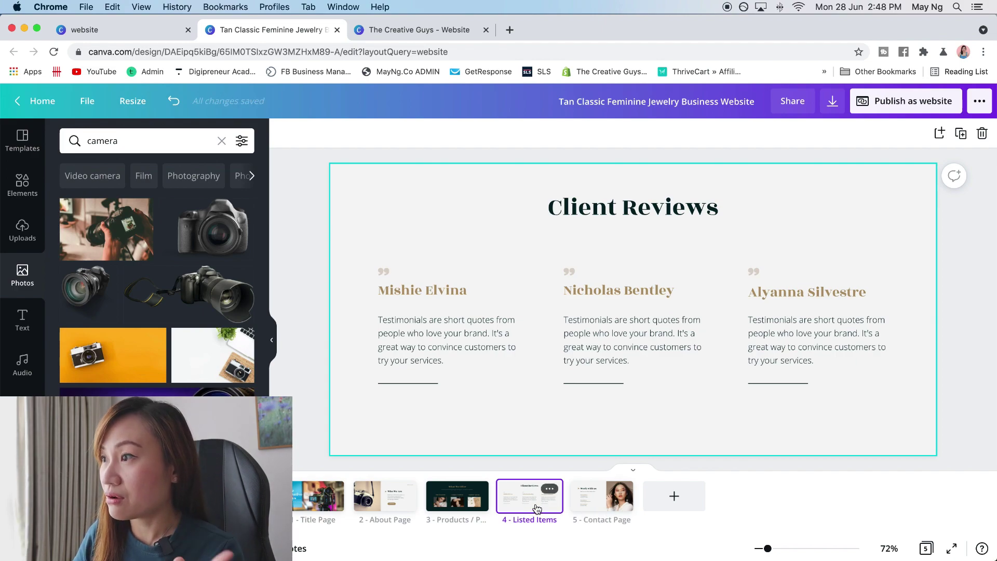
{"action": "left_click", "coordinate": [595, 503]}
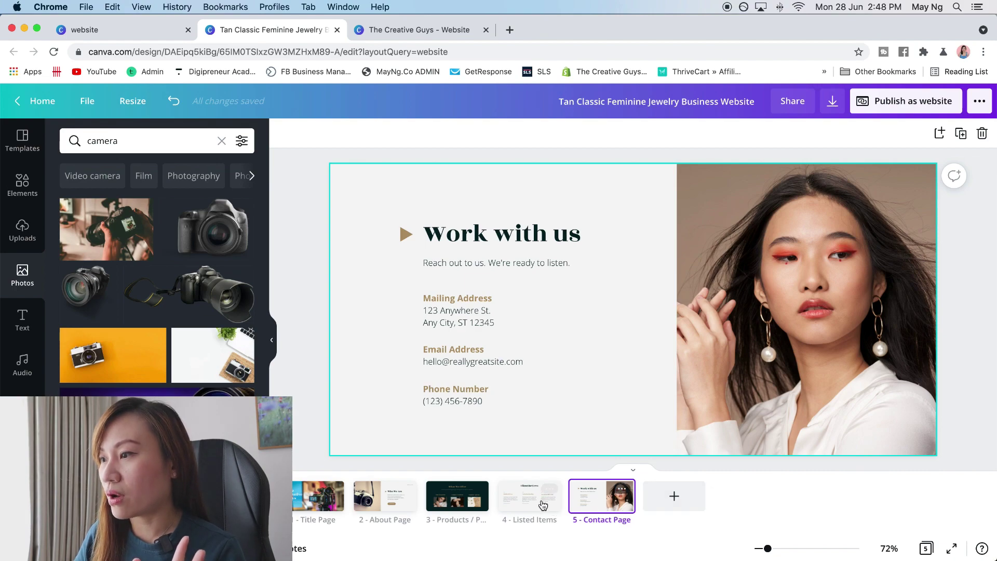
{"action": "left_click", "coordinate": [421, 30]}
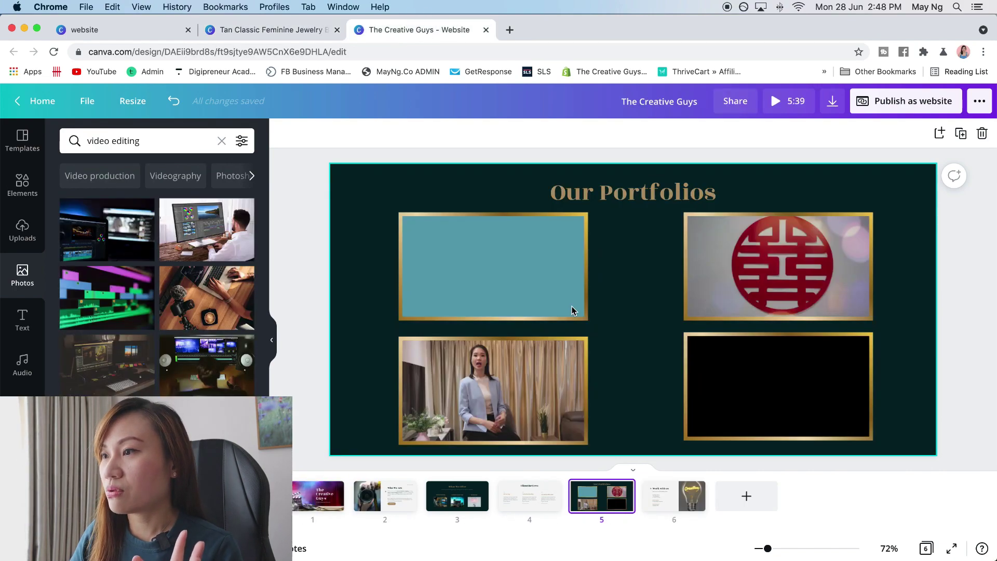
{"action": "left_click", "coordinate": [534, 503]}
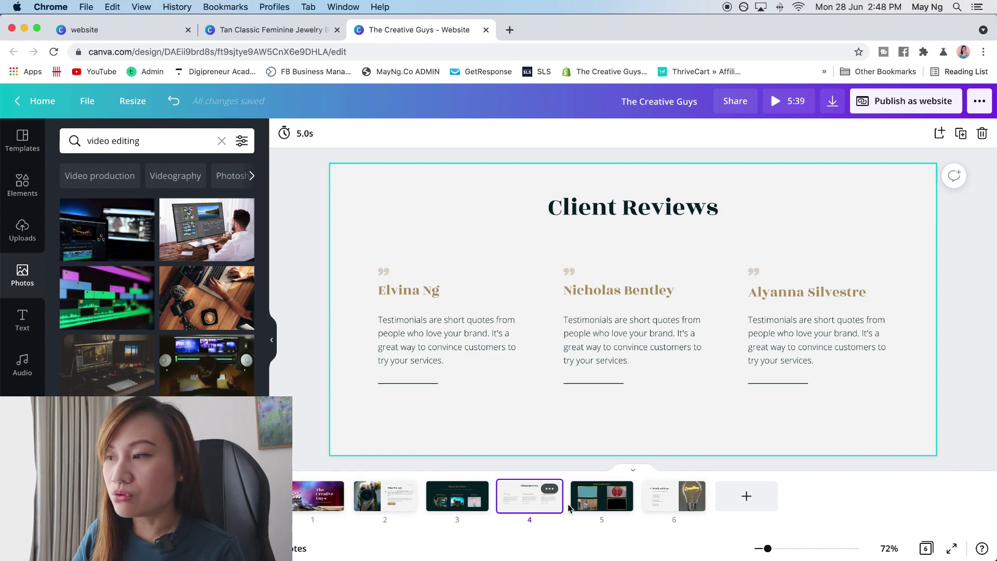
{"action": "left_click", "coordinate": [600, 498]}
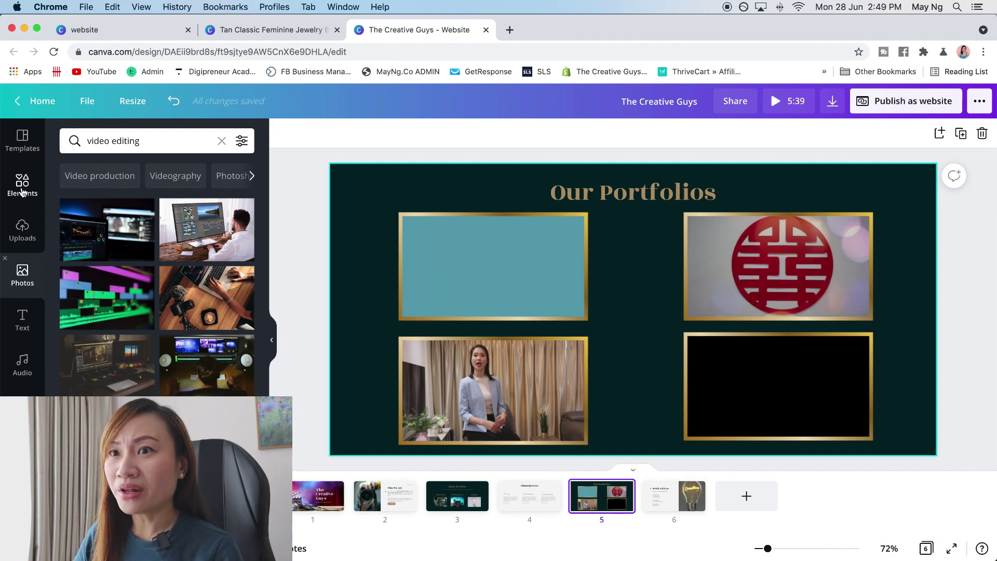
{"action": "left_click", "coordinate": [28, 237]}
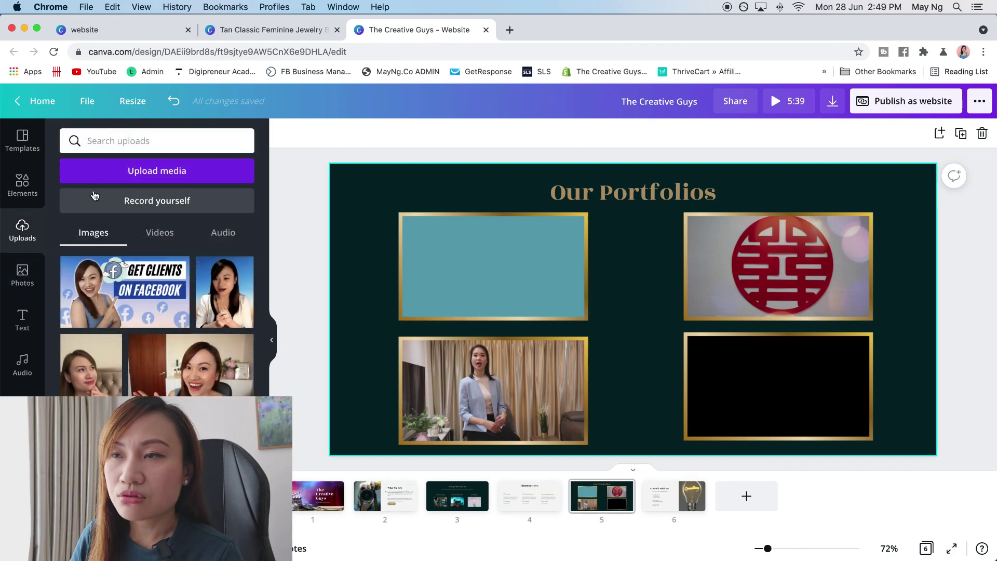
{"action": "left_click", "coordinate": [168, 171]}
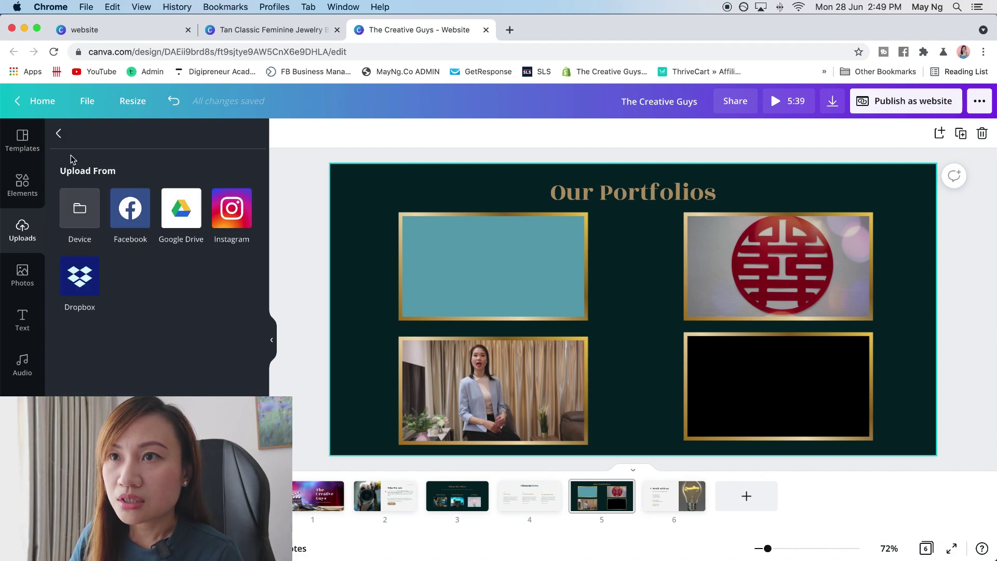
{"action": "left_click", "coordinate": [58, 134]}
{"action": "left_click", "coordinate": [159, 233]}
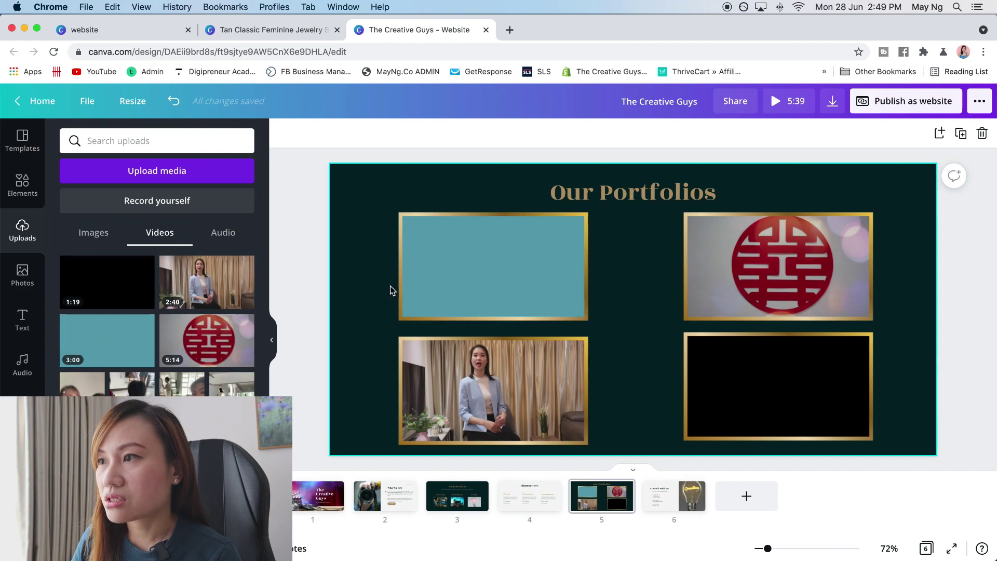
{"action": "mouse_move", "coordinate": [206, 282]}
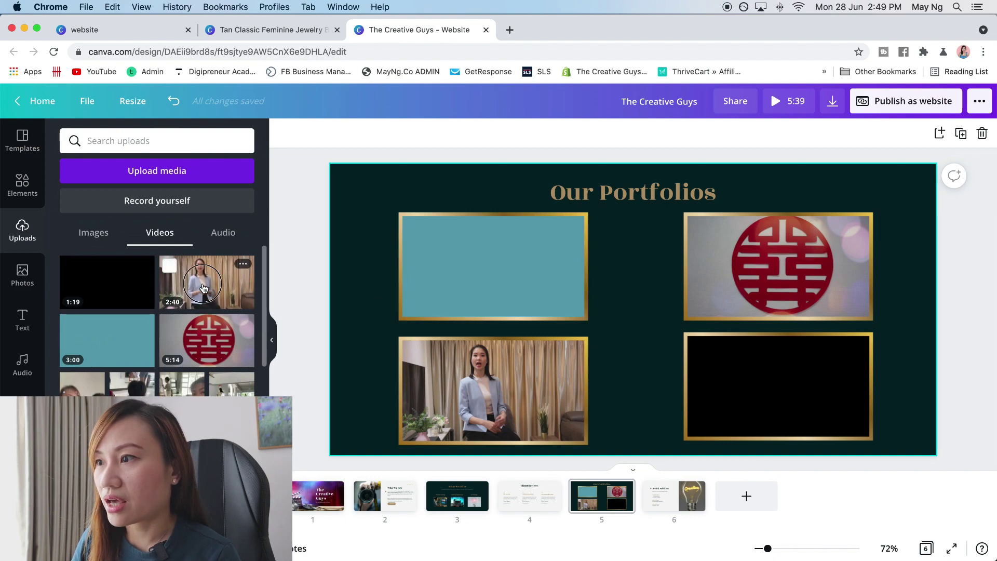
{"action": "left_click_drag", "start_coordinate": [203, 289], "coordinate": [173, 263]}
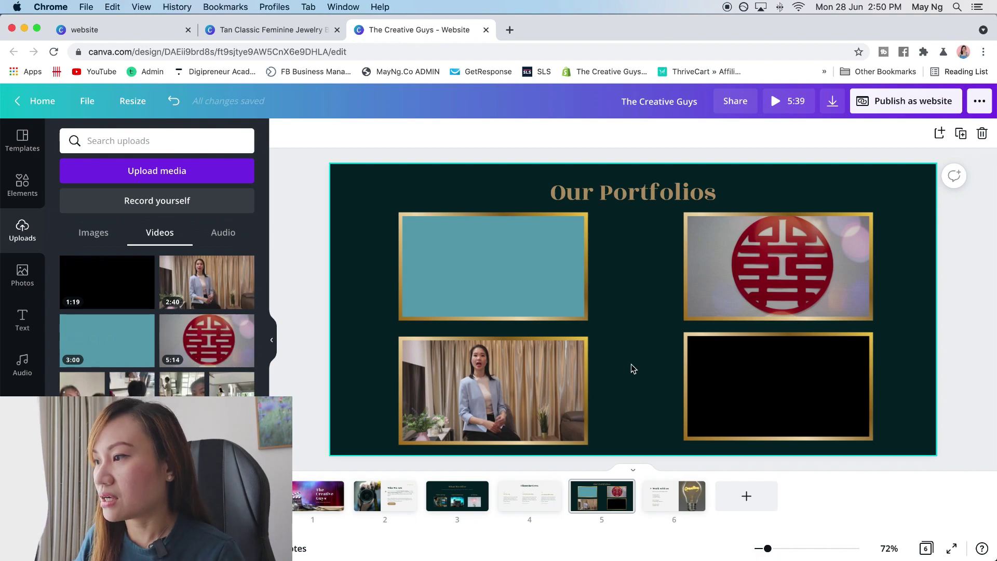
Step: Show page 6, Work with us, after a quick look at the jewelry design
{"action": "left_click", "coordinate": [663, 503]}
{"action": "left_click", "coordinate": [273, 30]}
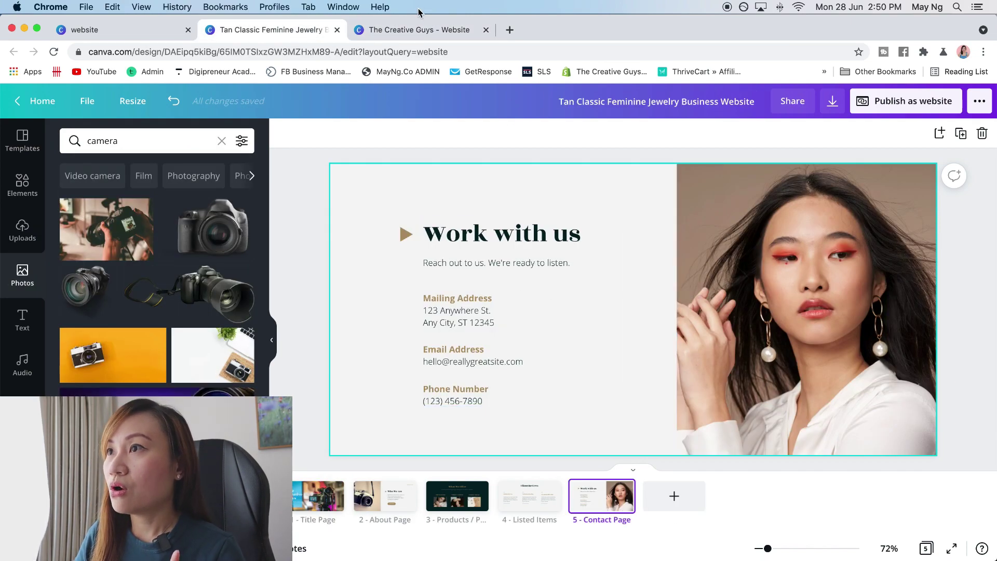
{"action": "left_click", "coordinate": [429, 30]}
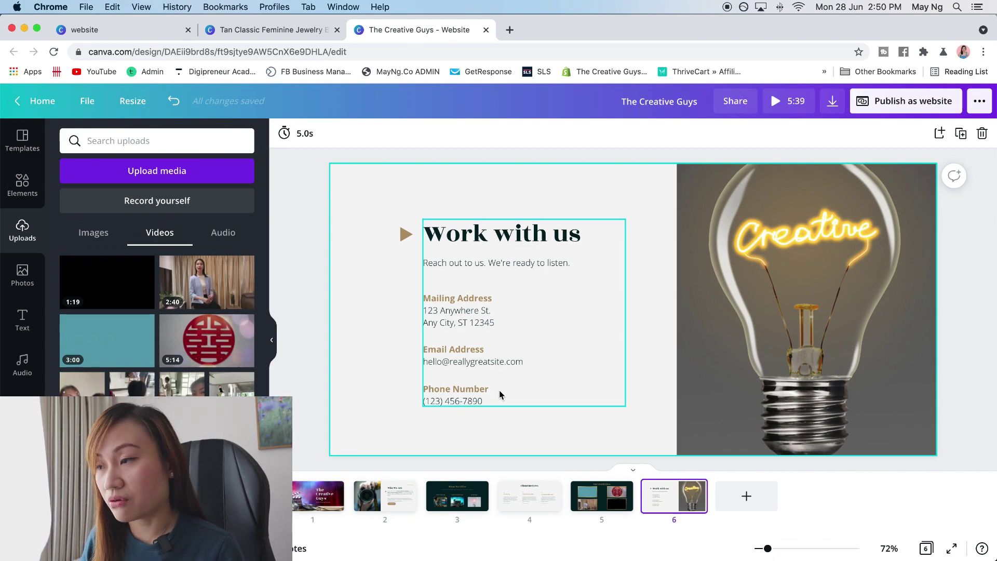
{"action": "left_click", "coordinate": [984, 308]}
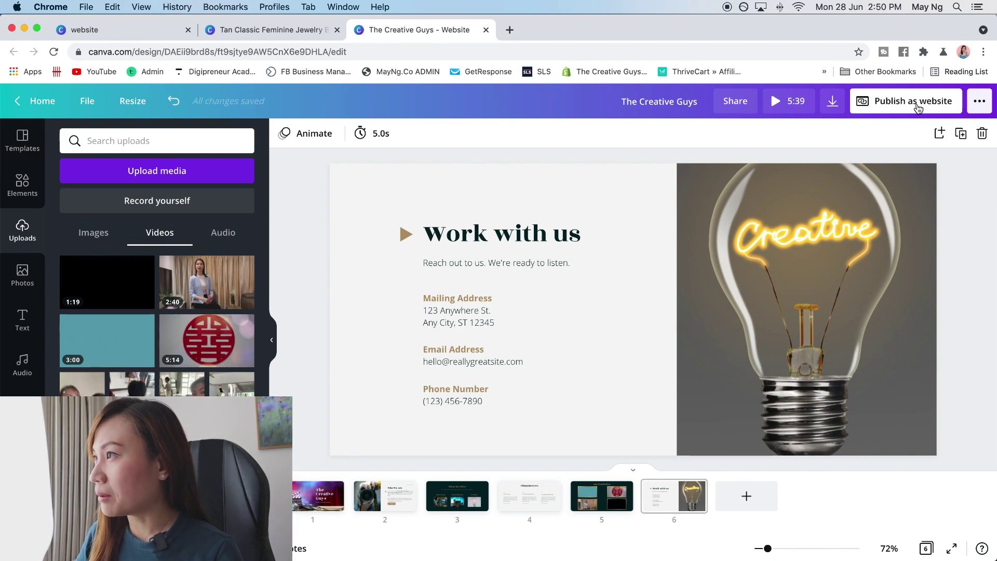
Step: Publish with the Classic navigation web style and open the live website
{"action": "left_click", "coordinate": [918, 107]}
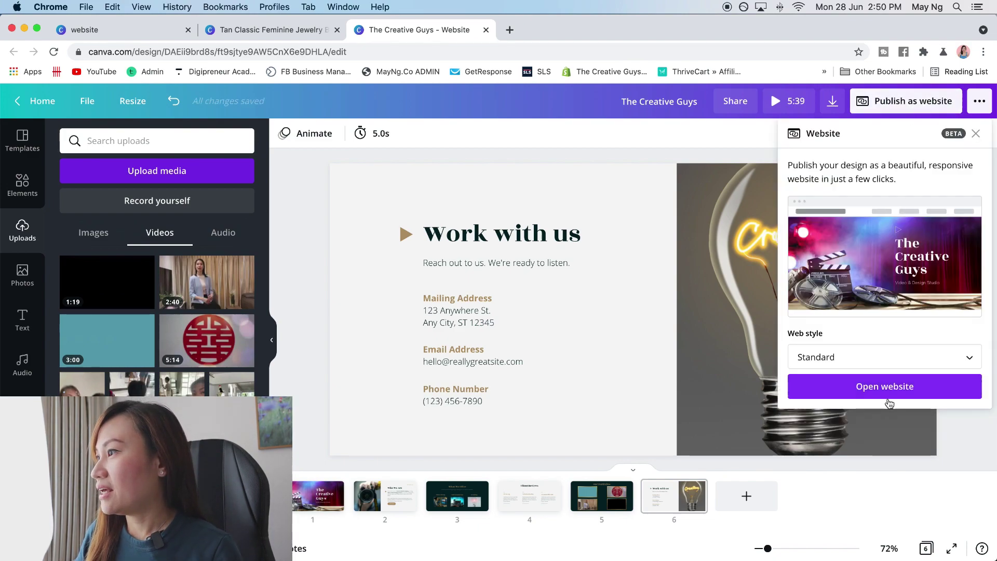
{"action": "left_click", "coordinate": [970, 358]}
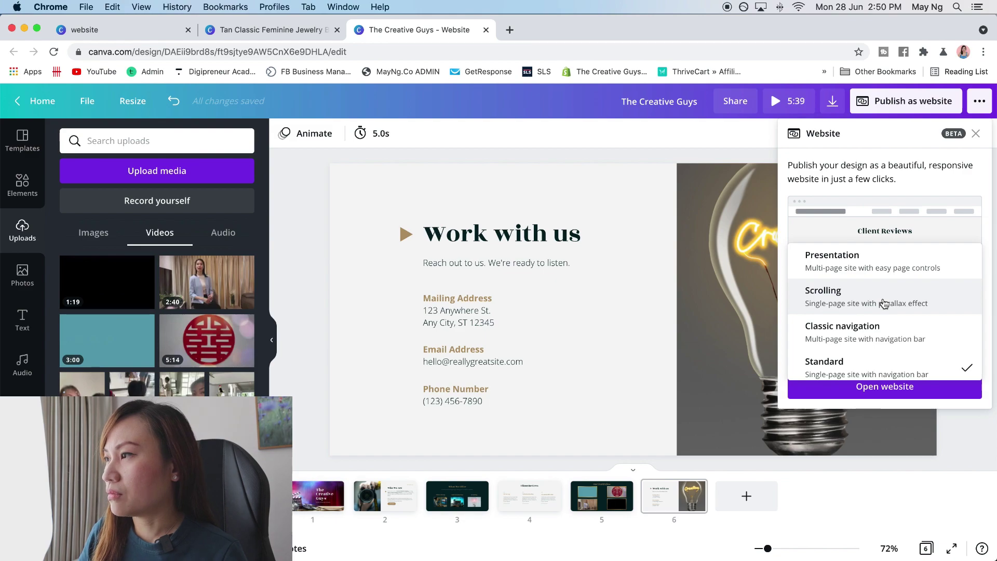
{"action": "left_click", "coordinate": [907, 340]}
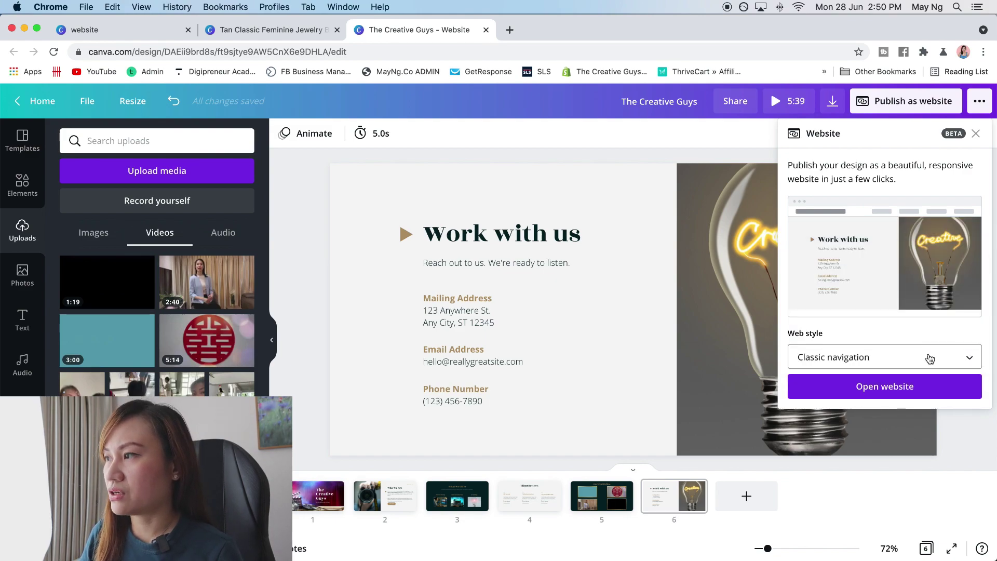
{"action": "left_click", "coordinate": [897, 387]}
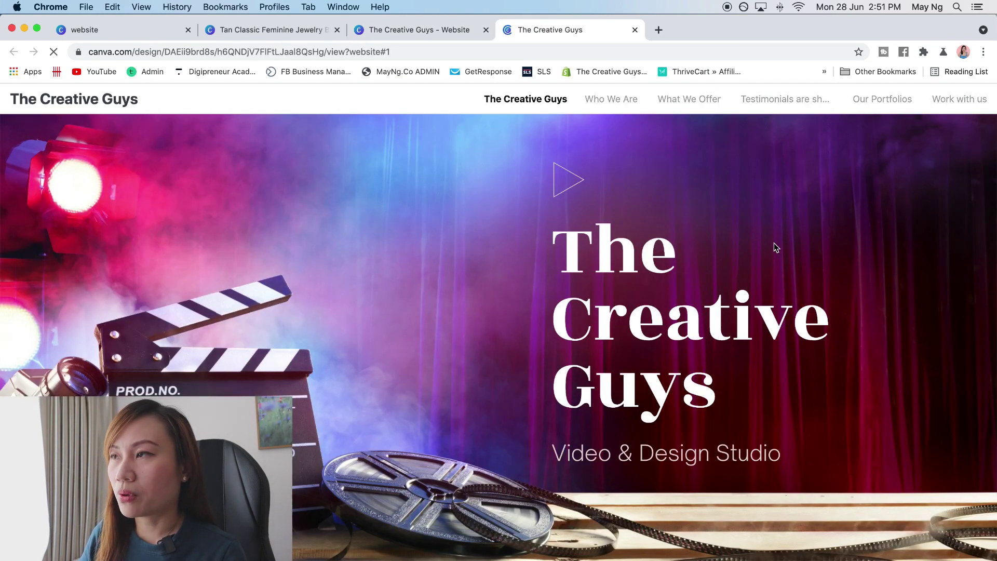
{"action": "scroll", "coordinate": [729, 265], "scroll_direction": "up", "scroll_amount": 2}
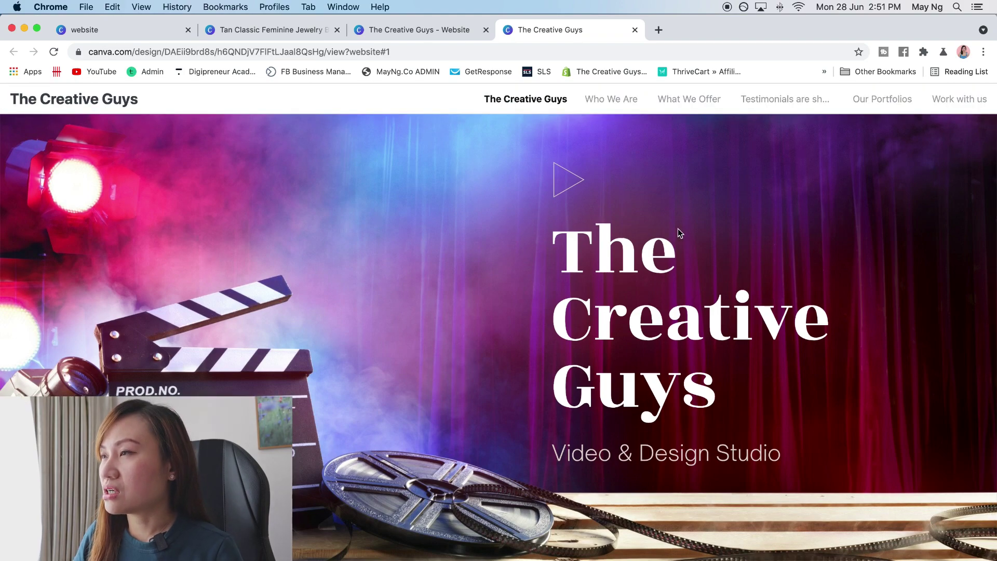
Step: Visit each menu section: Who We Are, What We Offer, Reviews, Portfolios, Work with us
{"action": "left_click", "coordinate": [611, 98]}
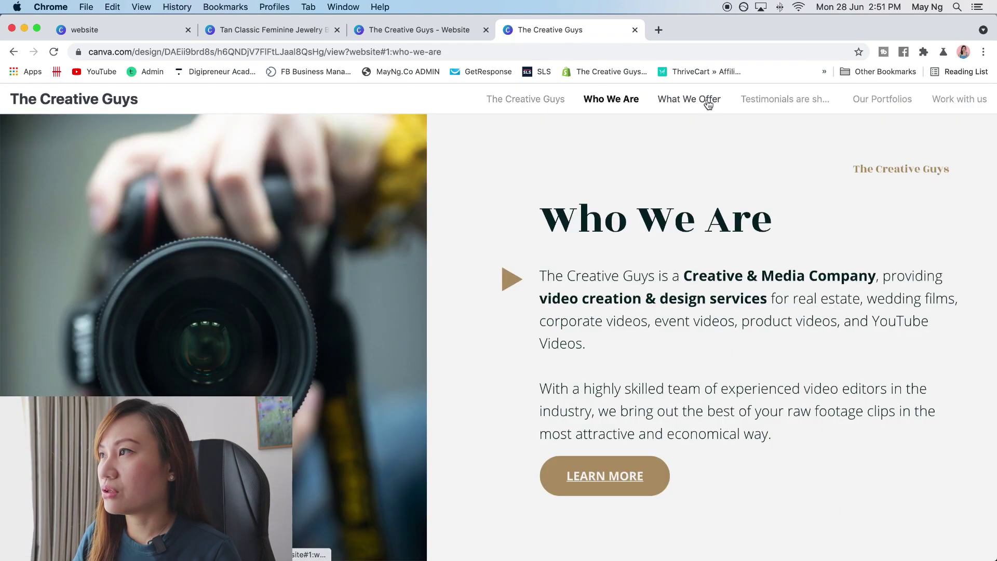
{"action": "left_click", "coordinate": [689, 99]}
{"action": "left_click", "coordinate": [771, 99]}
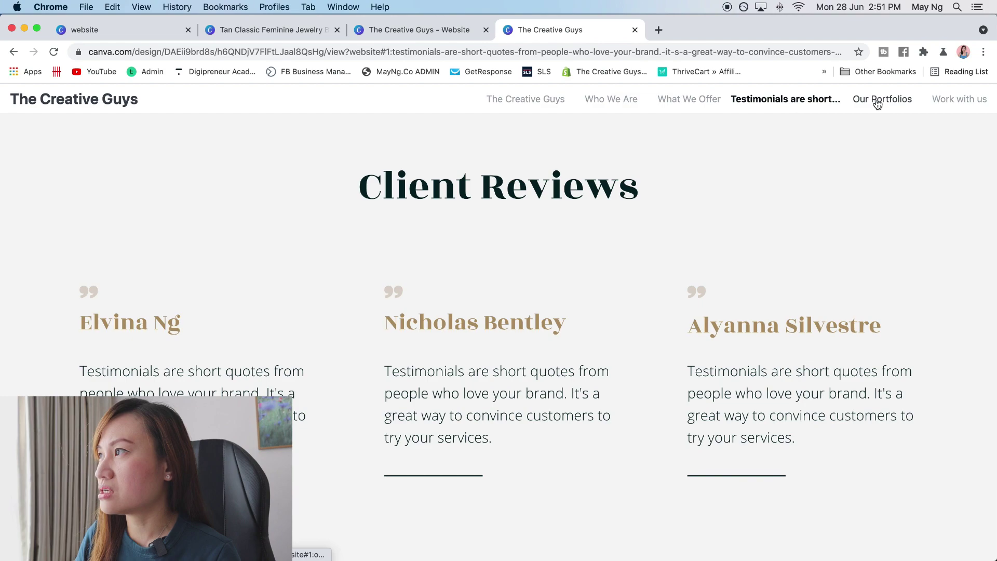
{"action": "left_click", "coordinate": [882, 99]}
{"action": "left_click", "coordinate": [960, 99]}
{"action": "left_click", "coordinate": [882, 99]}
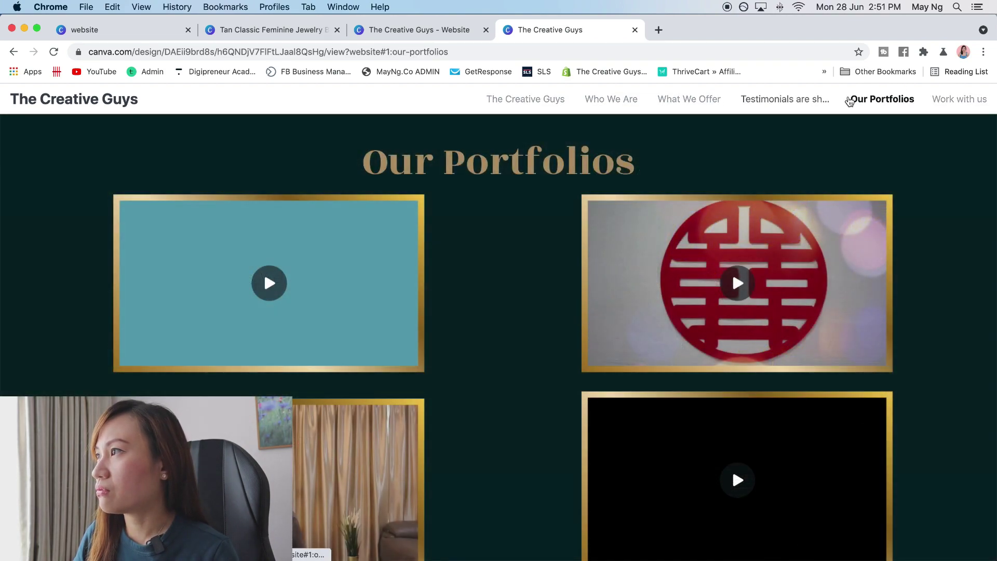
{"action": "left_click", "coordinate": [526, 100]}
{"action": "left_click", "coordinate": [611, 99]}
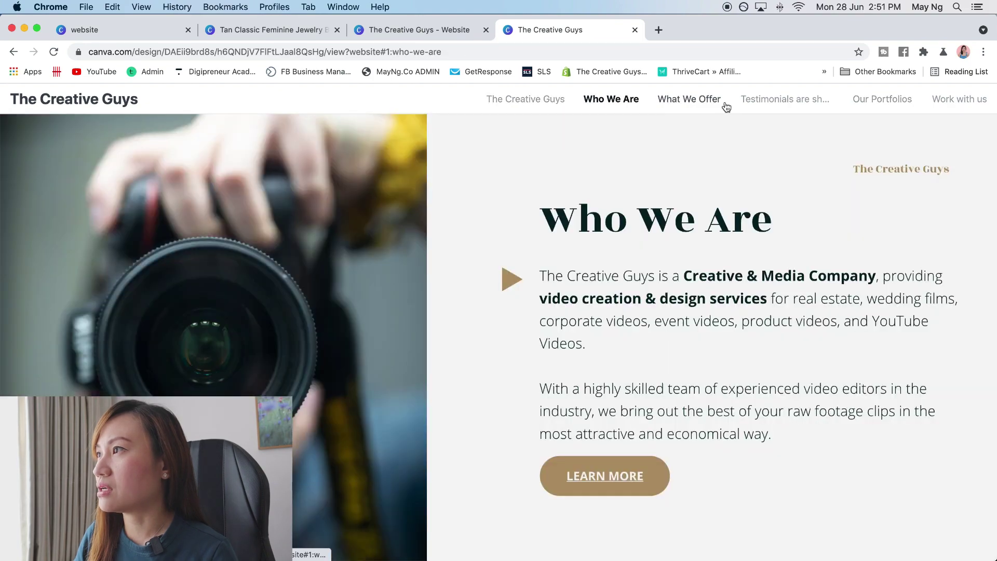
{"action": "left_click", "coordinate": [689, 98]}
{"action": "left_click", "coordinate": [784, 98]}
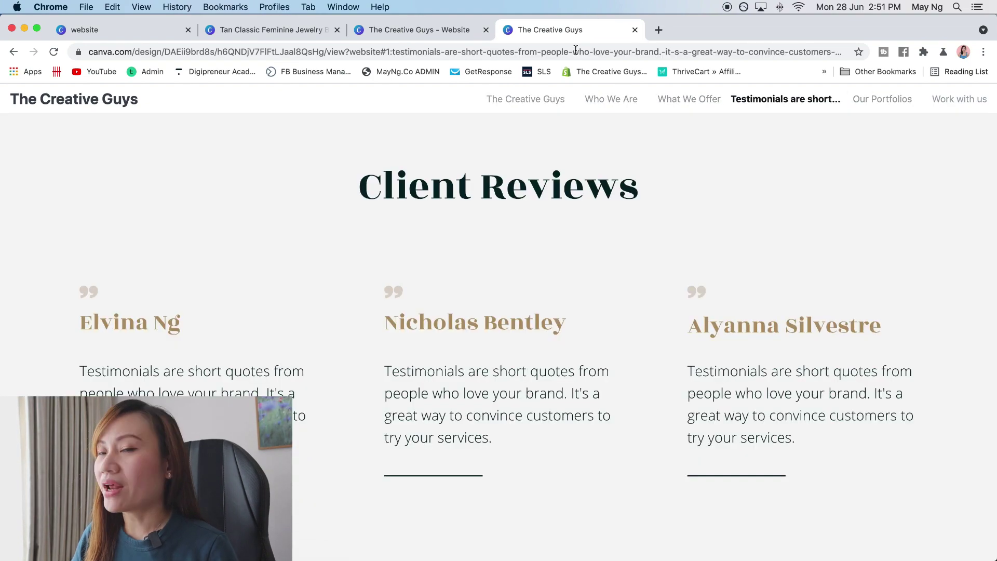
Step: Back in the editor, change the web style to Standard and reopen the website
{"action": "left_click", "coordinate": [419, 30]}
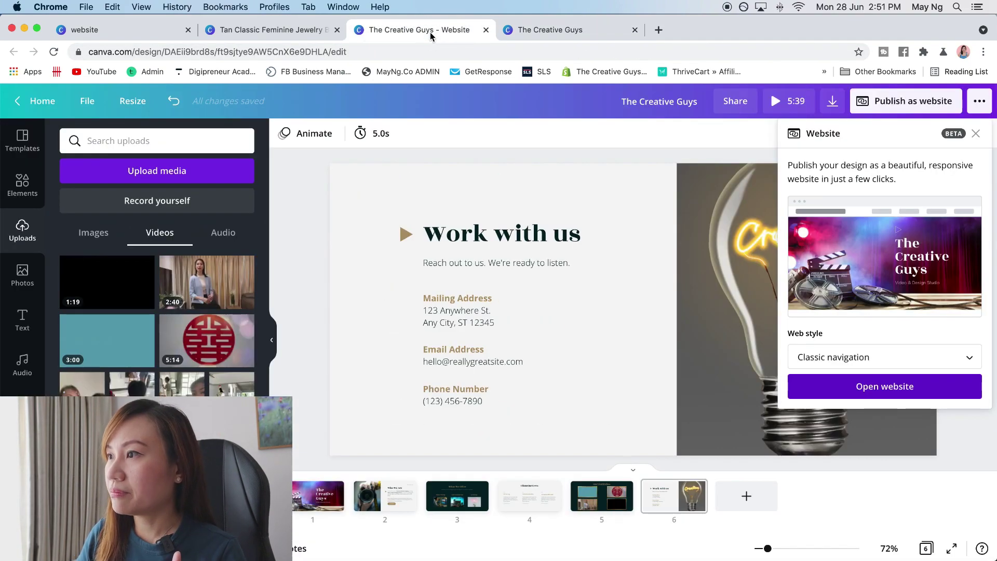
{"action": "left_click", "coordinate": [964, 357]}
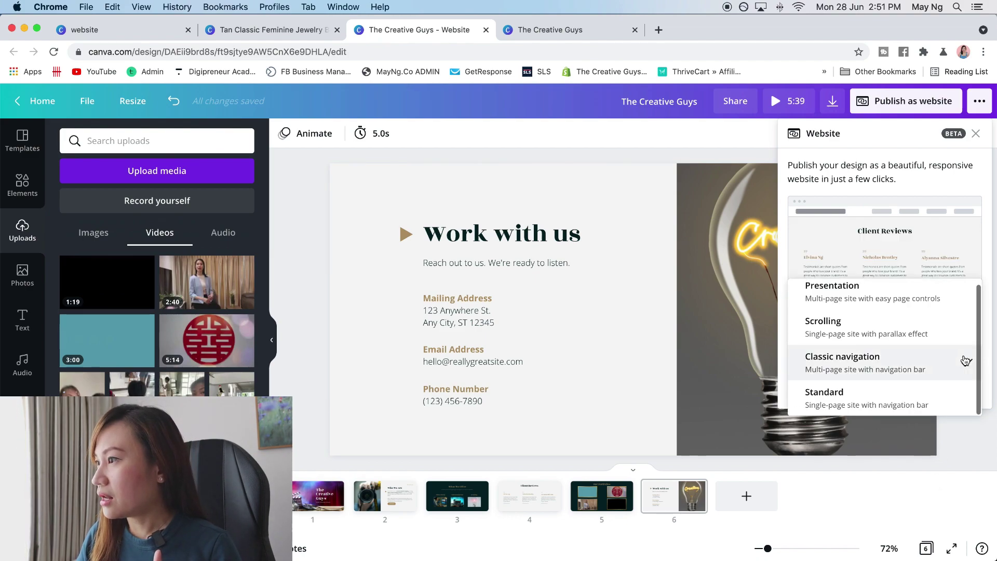
{"action": "left_click", "coordinate": [875, 399]}
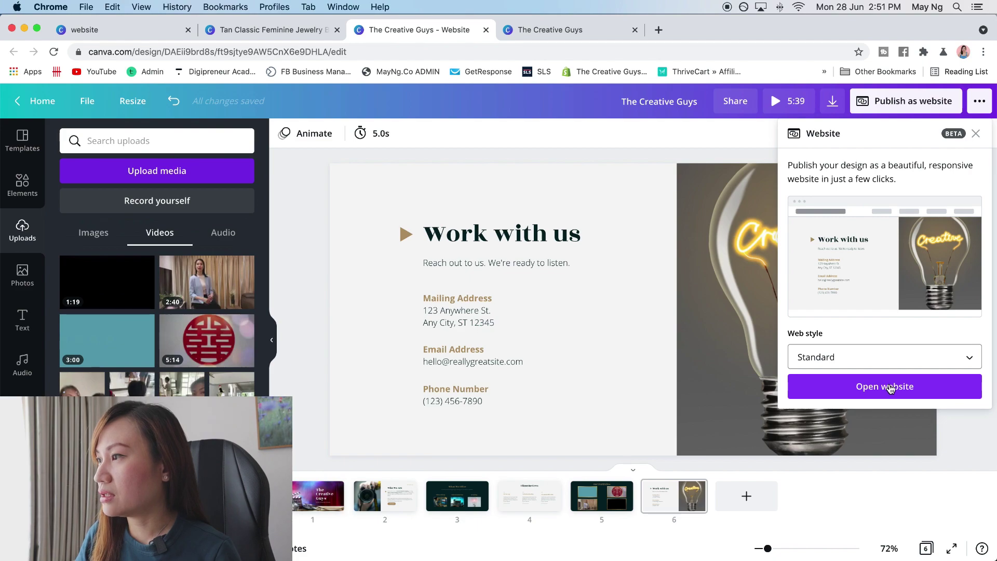
{"action": "left_click", "coordinate": [890, 387]}
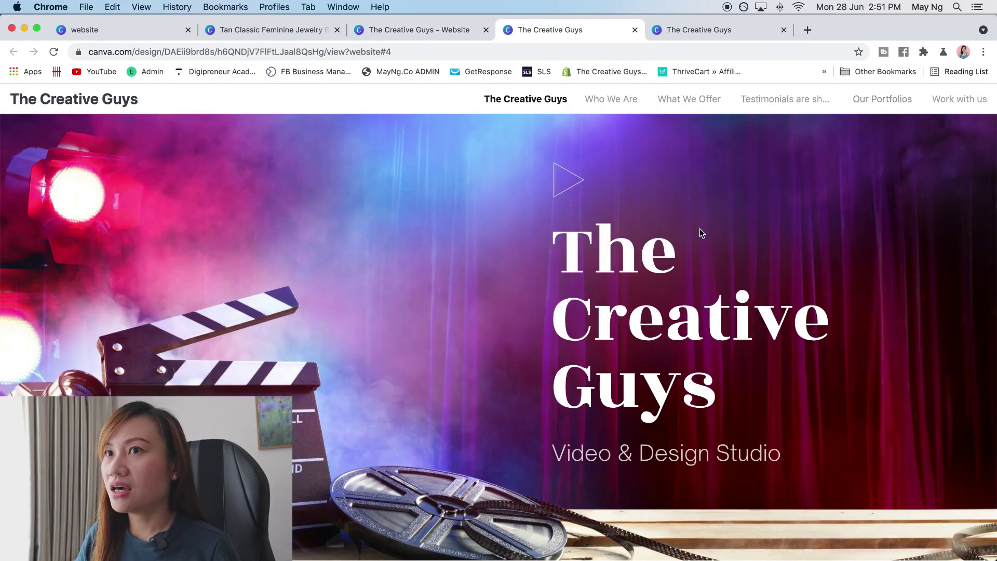
{"action": "scroll", "coordinate": [950, 158], "scroll_direction": "down", "scroll_amount": 5}
{"action": "scroll", "coordinate": [950, 158], "scroll_direction": "down", "scroll_amount": 5}
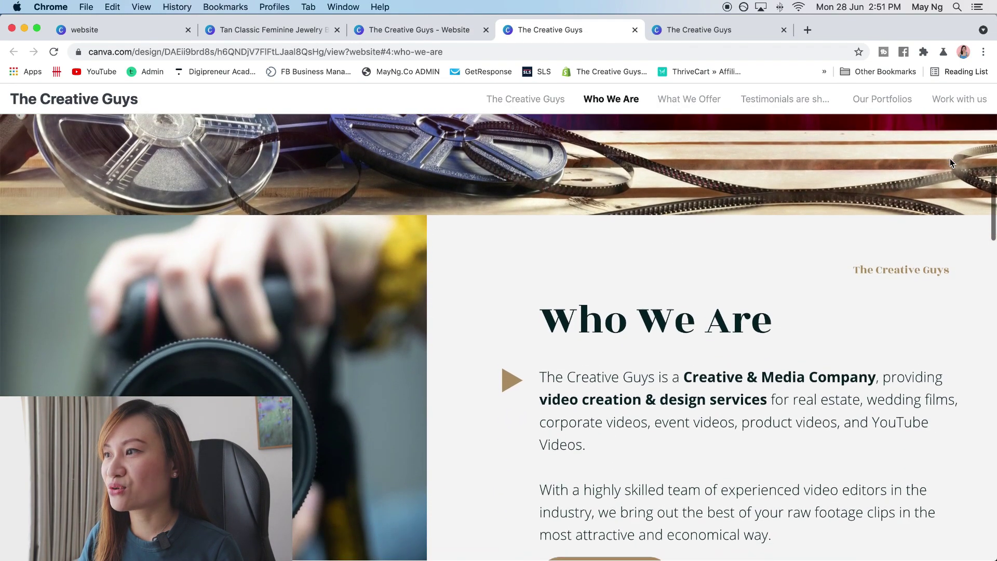
{"action": "scroll", "coordinate": [950, 159], "scroll_direction": "down", "scroll_amount": 5}
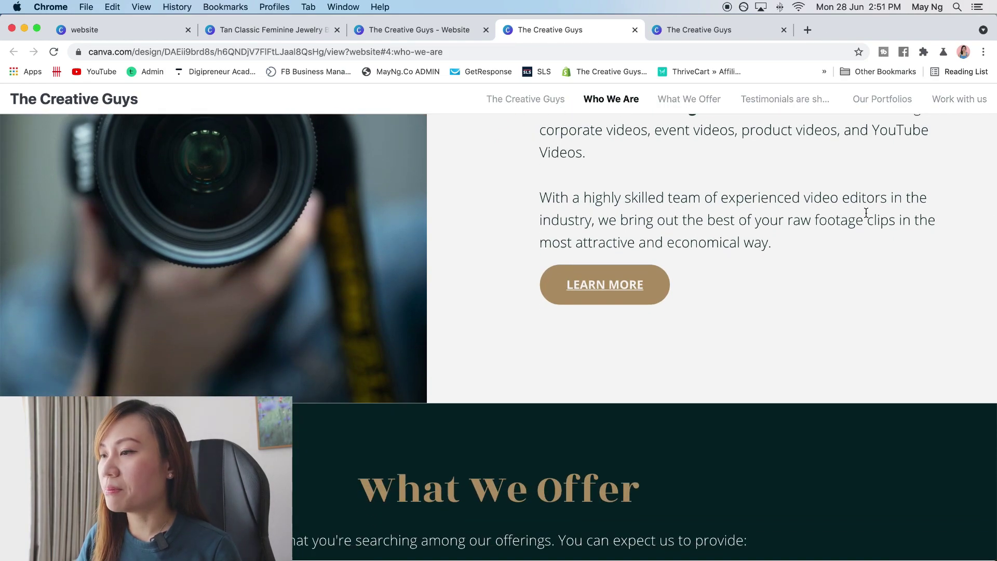
{"action": "scroll", "coordinate": [864, 212], "scroll_direction": "down", "scroll_amount": 5}
{"action": "scroll", "coordinate": [865, 212], "scroll_direction": "down", "scroll_amount": 5}
{"action": "scroll", "coordinate": [865, 212], "scroll_direction": "down", "scroll_amount": 4}
{"action": "scroll", "coordinate": [866, 212], "scroll_direction": "down", "scroll_amount": 2}
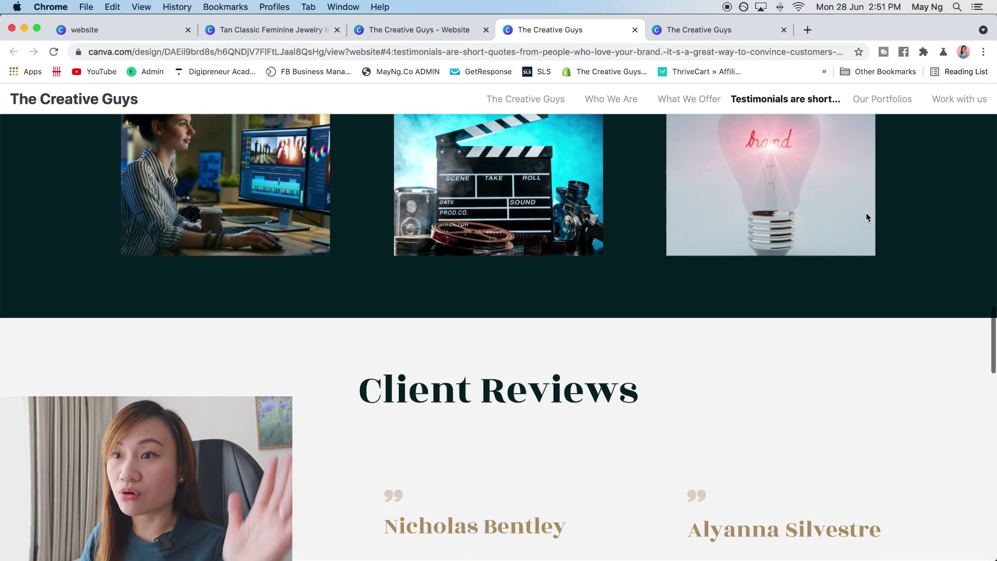
{"action": "scroll", "coordinate": [868, 218], "scroll_direction": "down", "scroll_amount": 5}
{"action": "scroll", "coordinate": [868, 218], "scroll_direction": "down", "scroll_amount": 3}
{"action": "scroll", "coordinate": [867, 217], "scroll_direction": "down", "scroll_amount": 5}
{"action": "scroll", "coordinate": [867, 217], "scroll_direction": "down", "scroll_amount": 5}
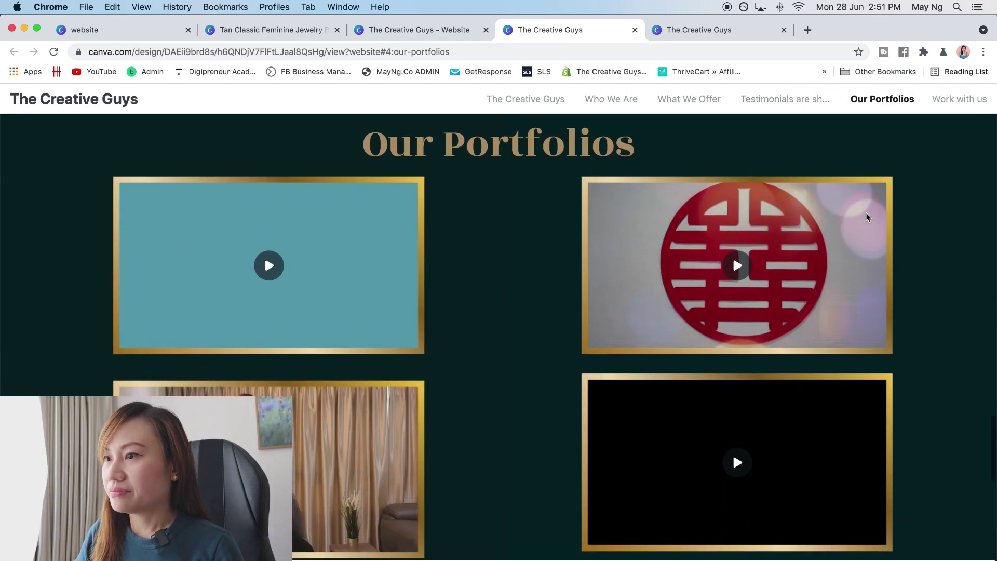
{"action": "scroll", "coordinate": [867, 217], "scroll_direction": "down", "scroll_amount": 1}
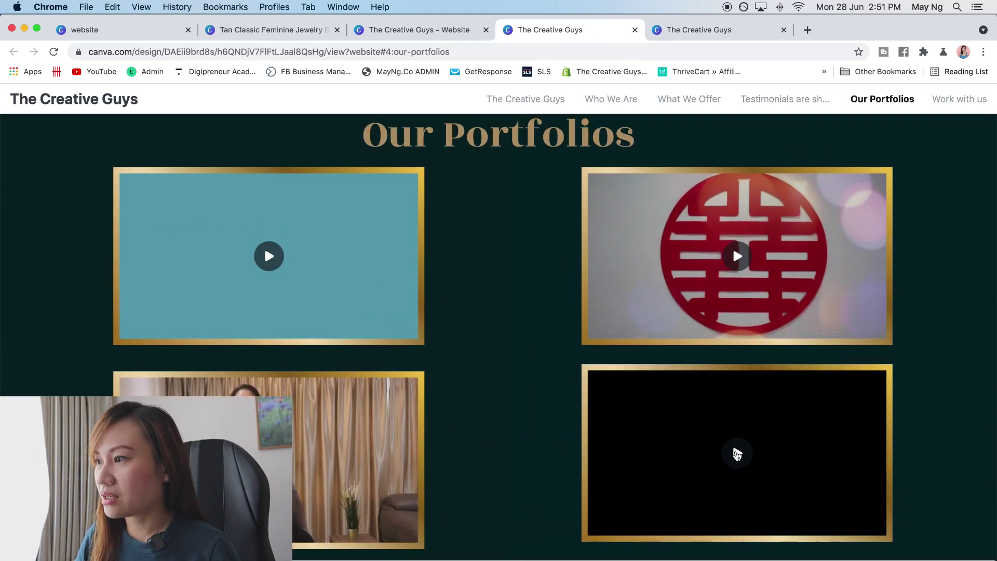
Step: Play the portfolio videos: bottom-right, top-right, top-left, then bottom-left
{"action": "left_click", "coordinate": [737, 454]}
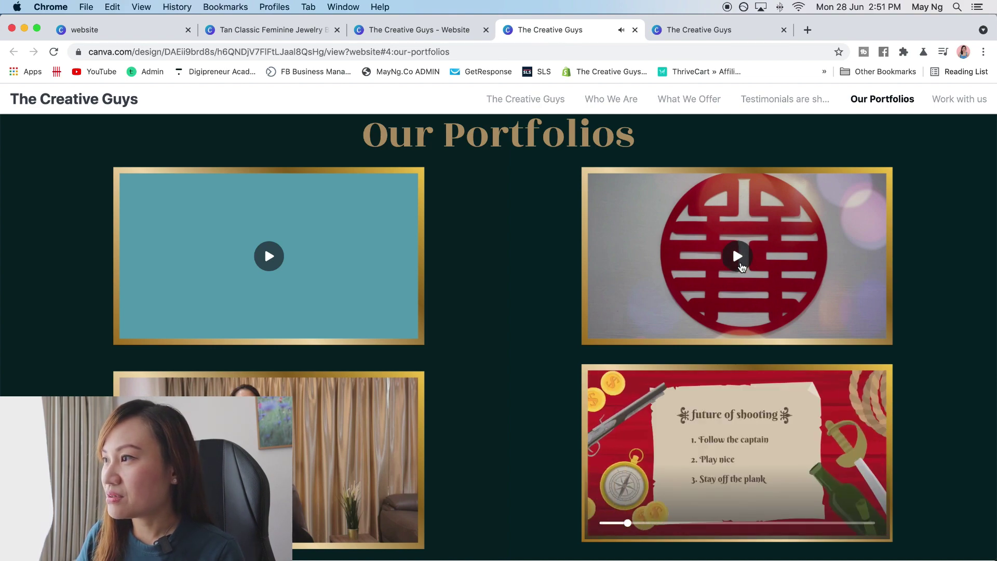
{"action": "left_click", "coordinate": [741, 267]}
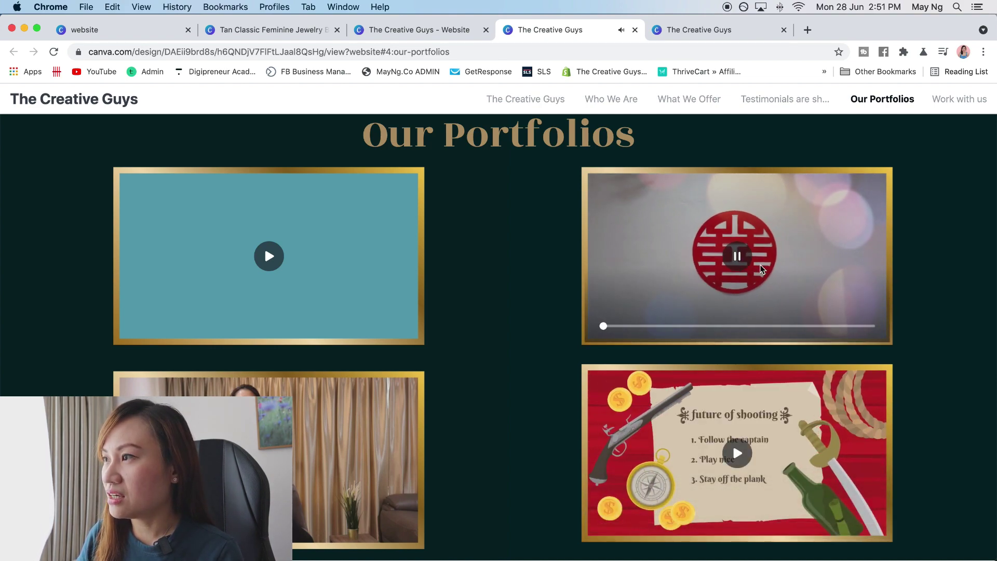
{"action": "left_click", "coordinate": [268, 255]}
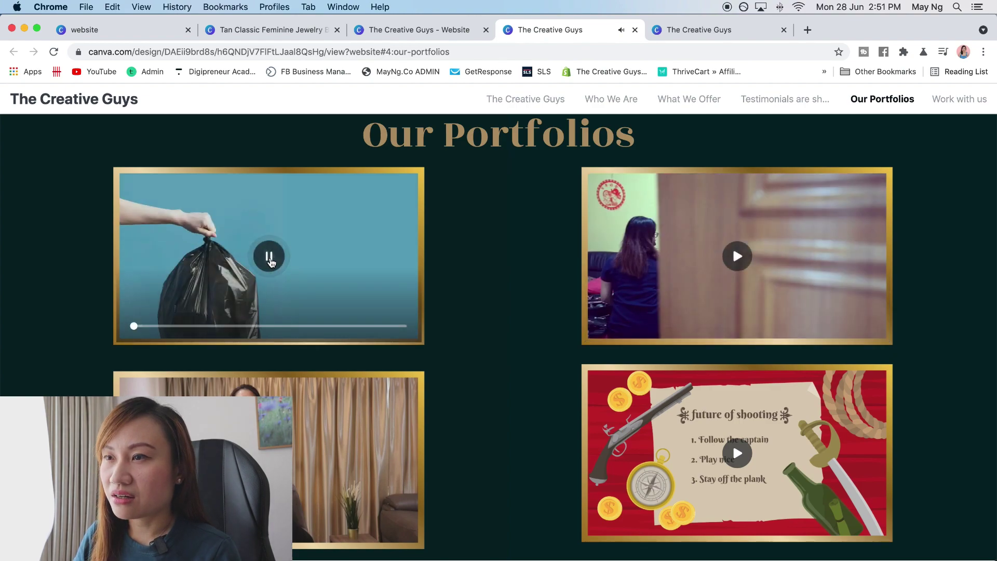
{"action": "left_click", "coordinate": [269, 461]}
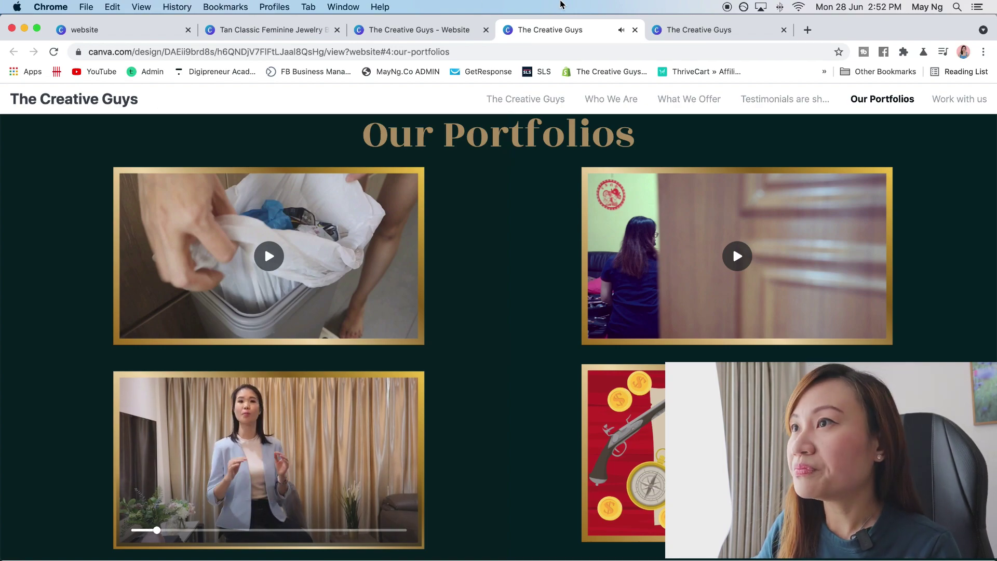
Step: Close the Website panel and select the design title for renaming
{"action": "left_click", "coordinate": [421, 30]}
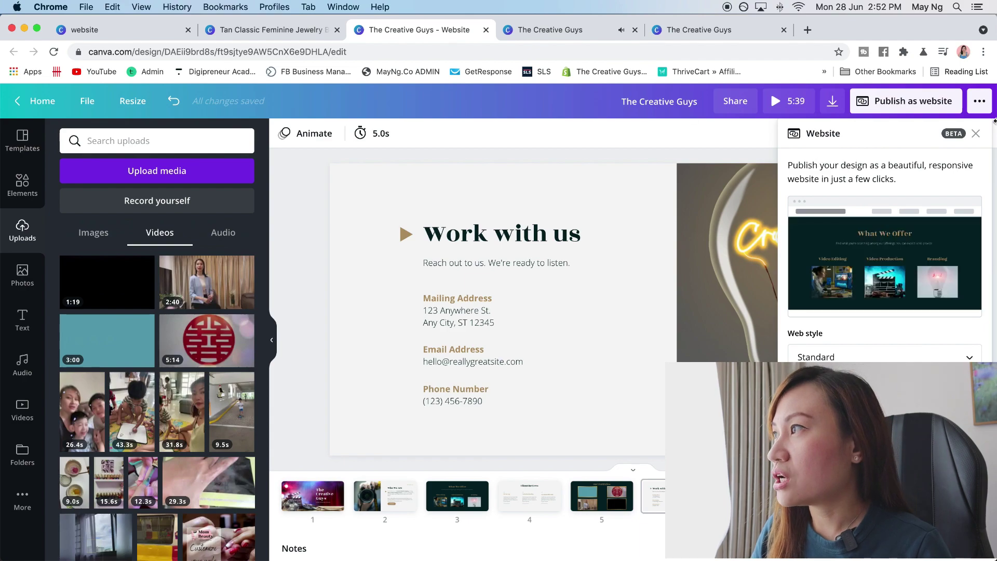
{"action": "left_click", "coordinate": [980, 135]}
{"action": "left_click", "coordinate": [660, 101]}
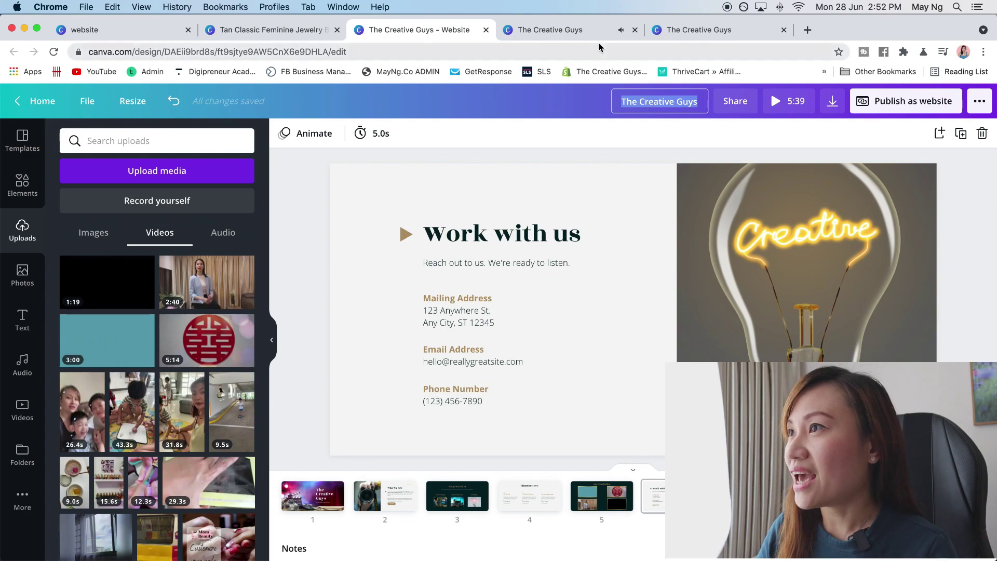
Step: Confirm the title The Creative Guys and reload the published site to show it
{"action": "left_click", "coordinate": [549, 30]}
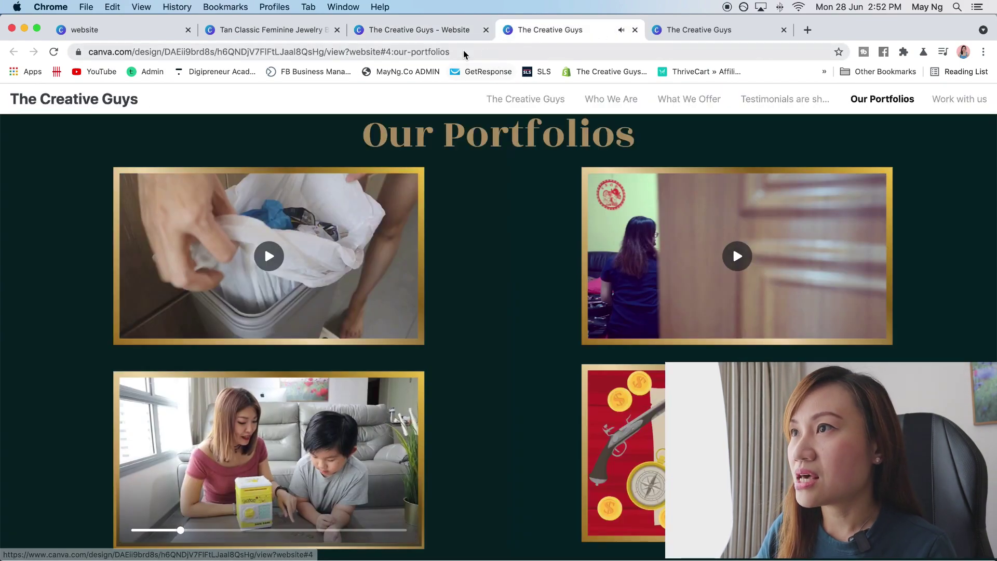
{"action": "left_click", "coordinate": [437, 30]}
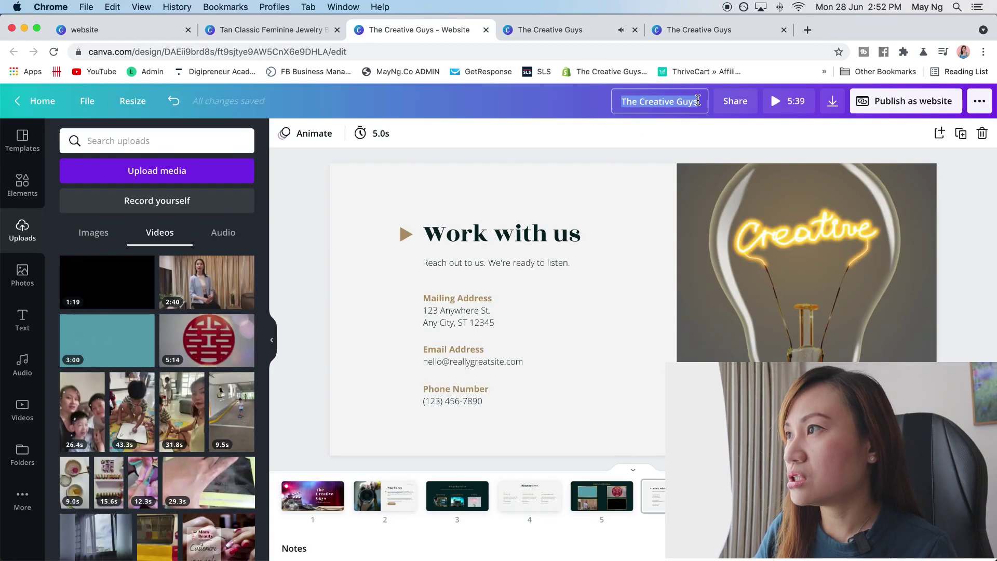
{"action": "type", "text": "The Nobo"}
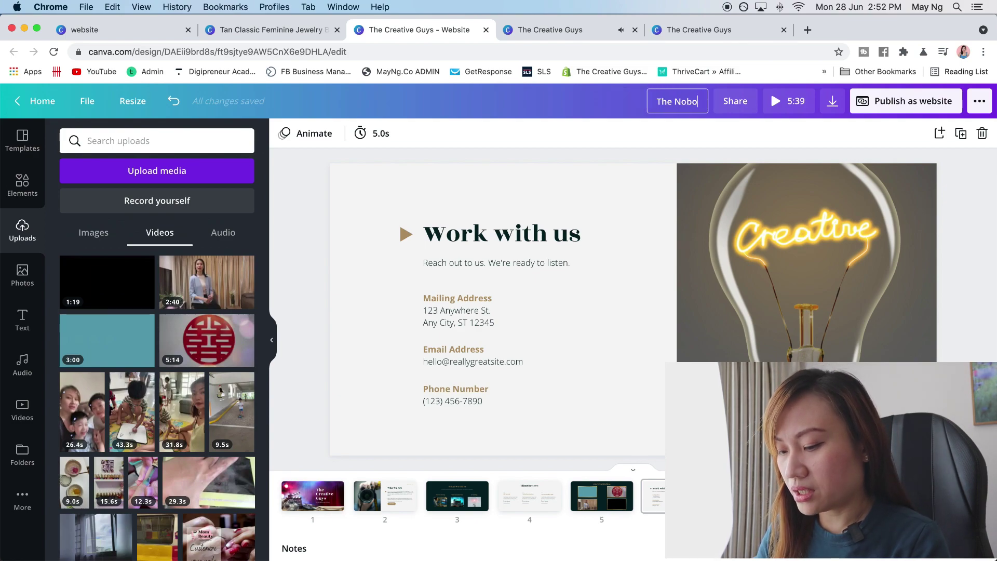
{"action": "type", "text": "dy"}
{"action": "key", "text": "Return"}
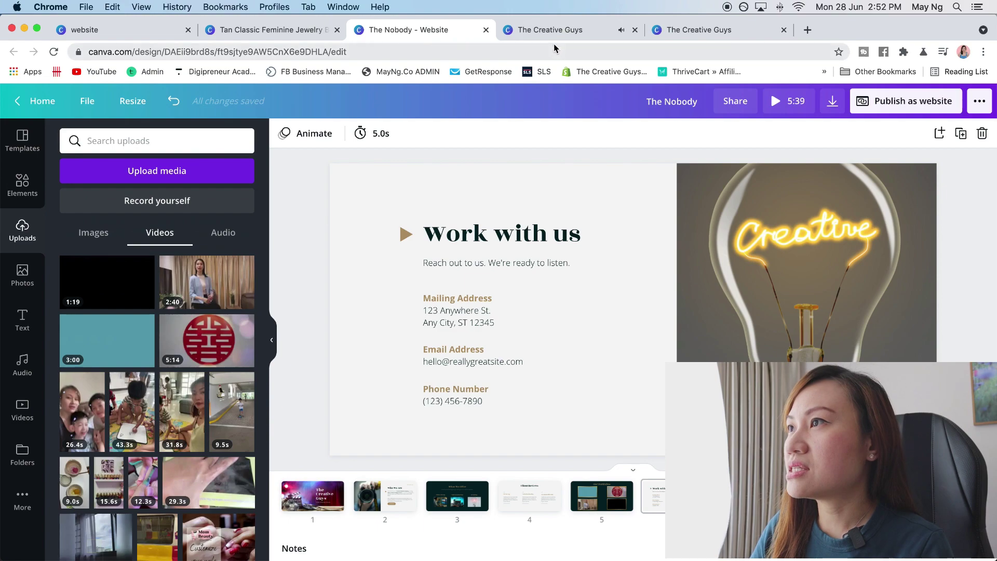
{"action": "left_click", "coordinate": [550, 30]}
{"action": "key", "text": "super+r"}
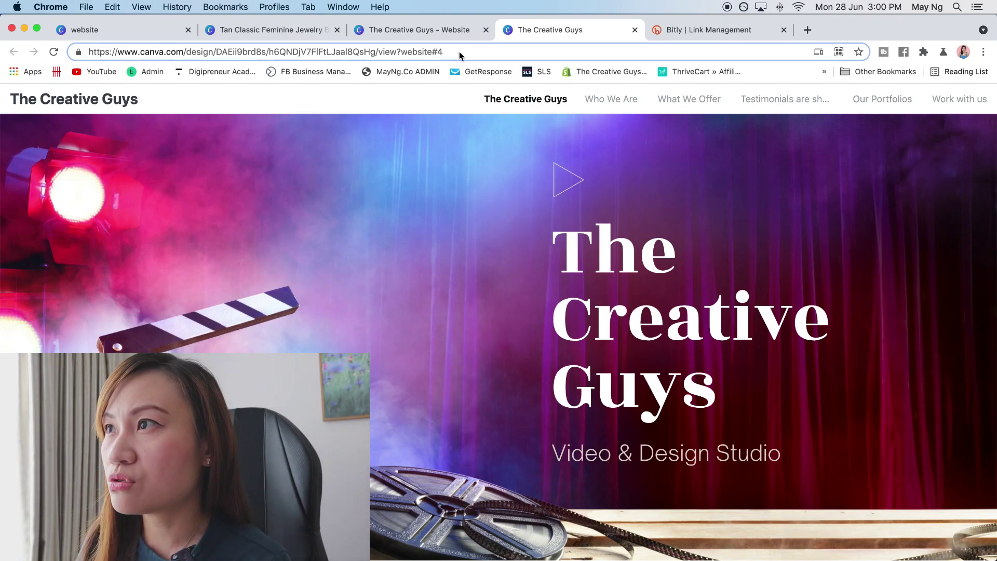
Step: Select the published site's full URL and switch to the Bitly tab
{"action": "left_click_drag", "start_coordinate": [385, 53], "coordinate": [89, 53]}
{"action": "key", "text": "super+c"}
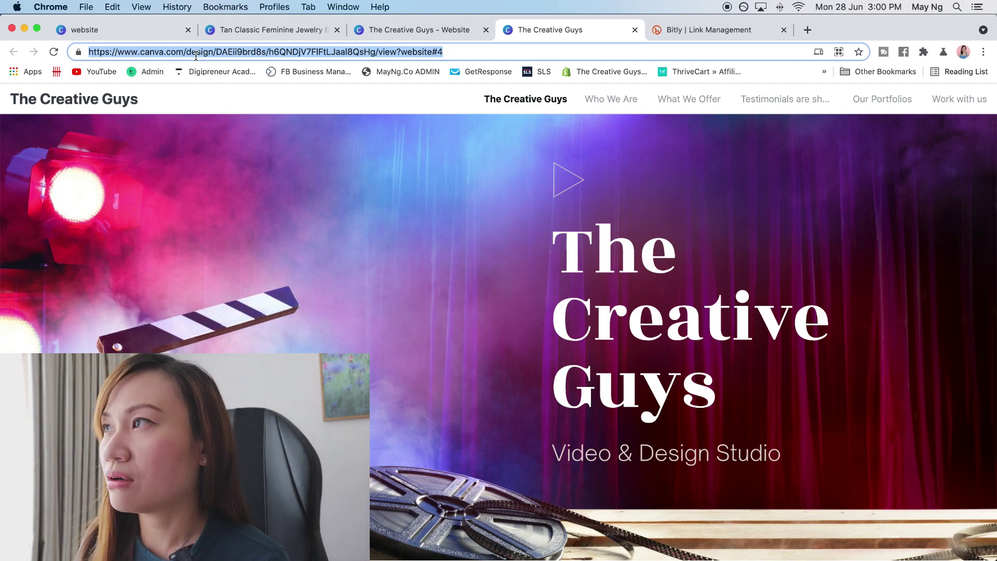
{"action": "left_click", "coordinate": [725, 30]}
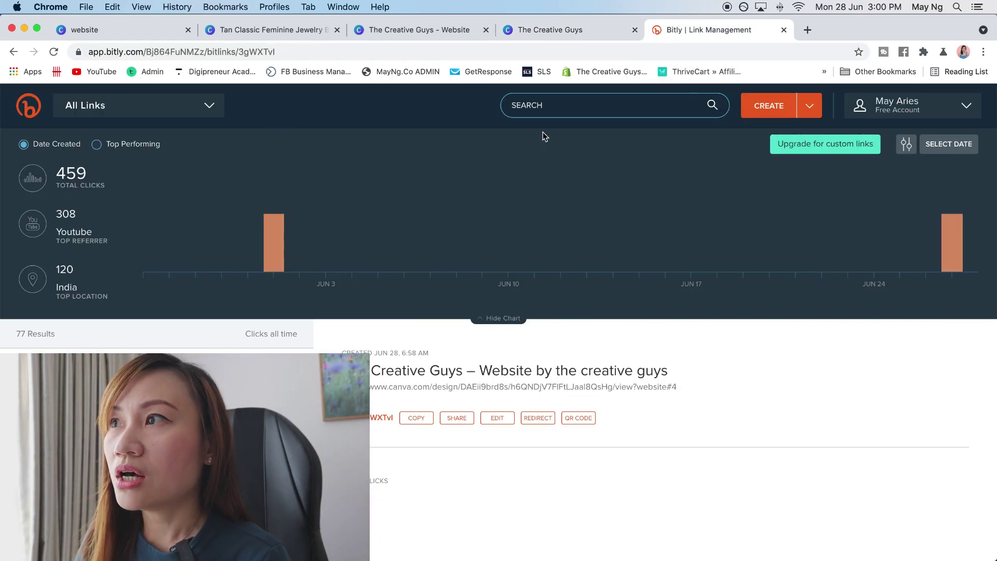
Step: Create a Bitly link for the pasted site URL with back-half tcgwebsite, then save and copy it
{"action": "left_click", "coordinate": [773, 111]}
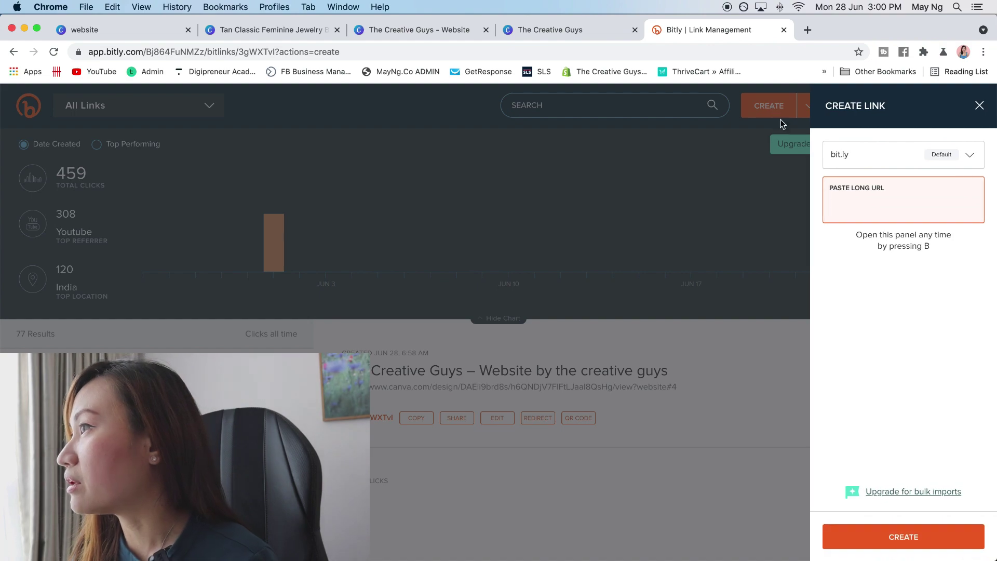
{"action": "key", "text": "super+v"}
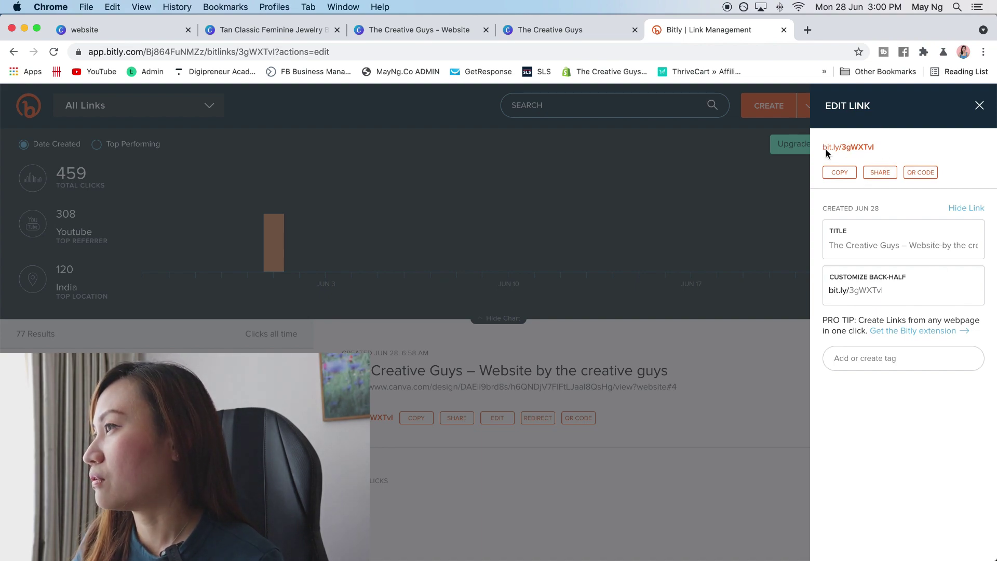
{"action": "left_click", "coordinate": [904, 290]}
{"action": "key", "text": "BackSpace"}
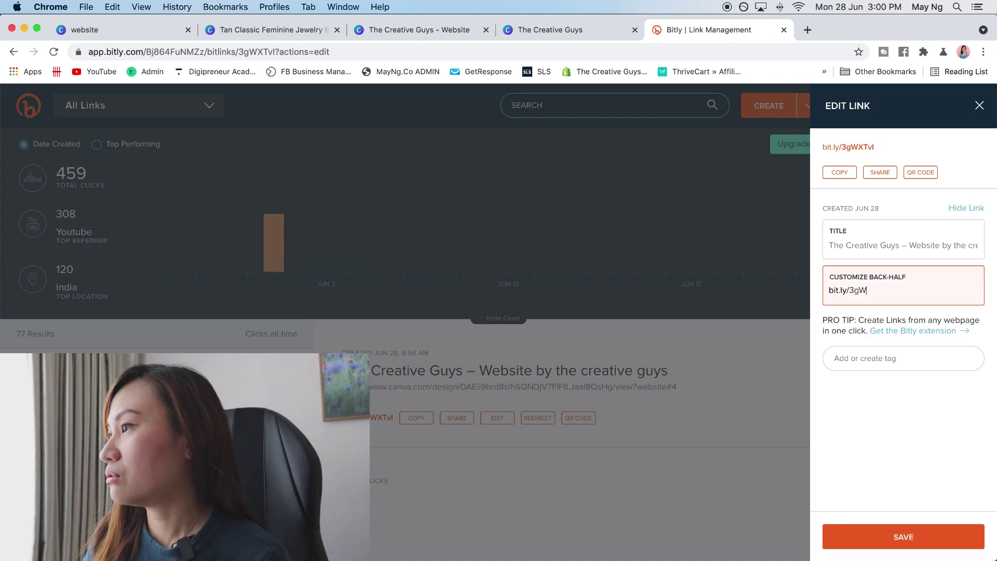
{"action": "key", "text": "BackSpace"}
{"action": "key", "text": "BackSpace"}
{"action": "key", "text": "BackSpace"}
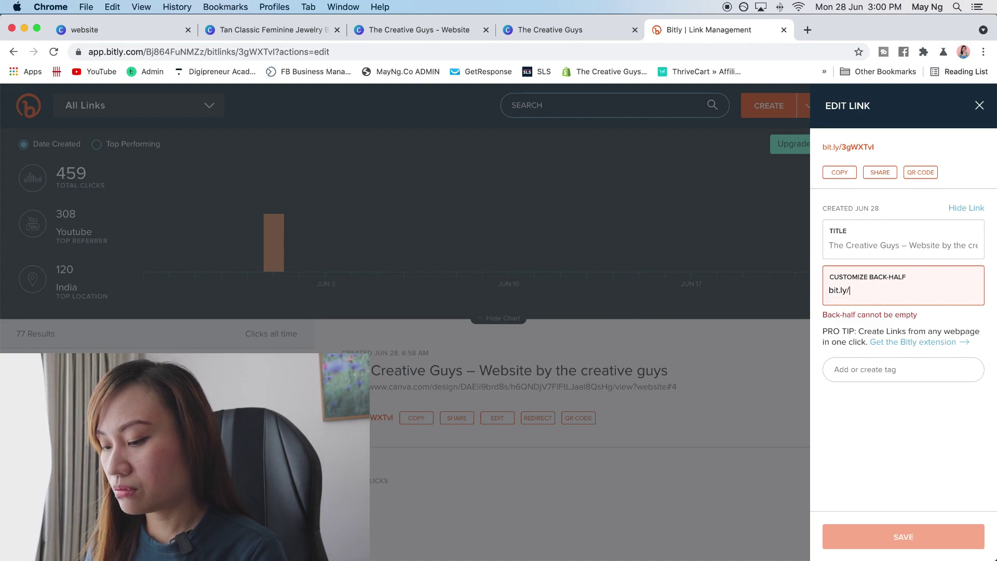
{"action": "type", "text": "tcgwe"}
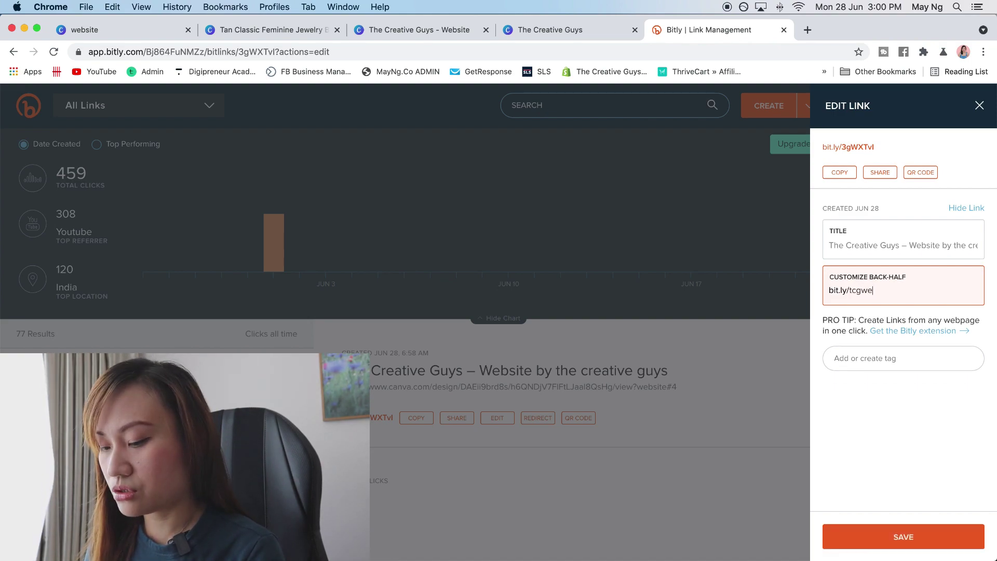
{"action": "type", "text": "bsite"}
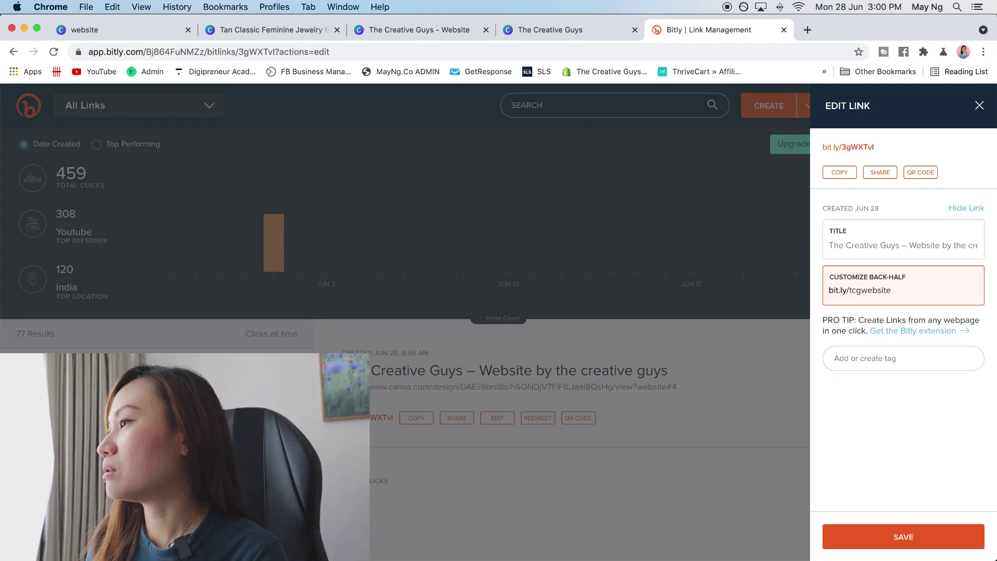
{"action": "left_click", "coordinate": [938, 419]}
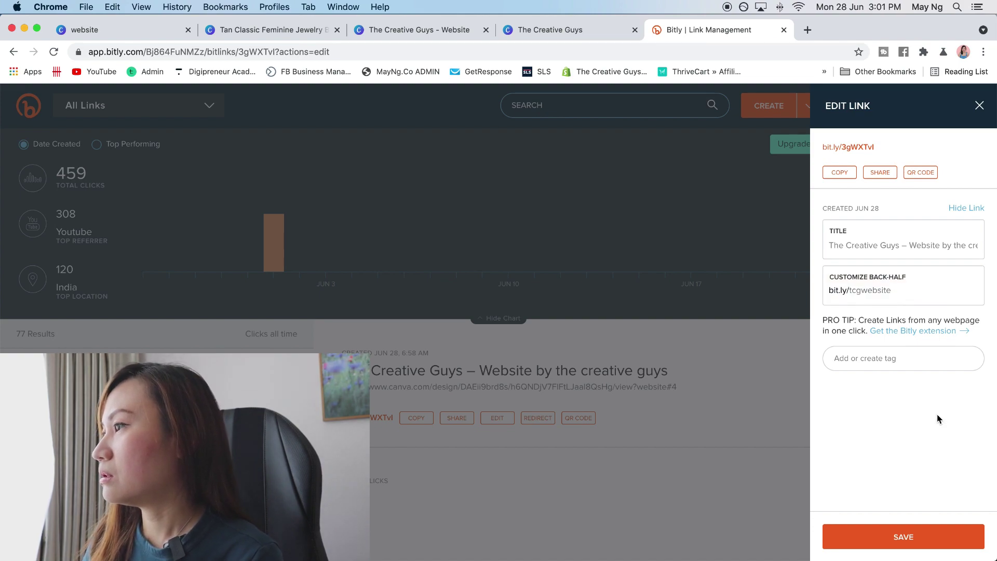
{"action": "left_click", "coordinate": [907, 543]}
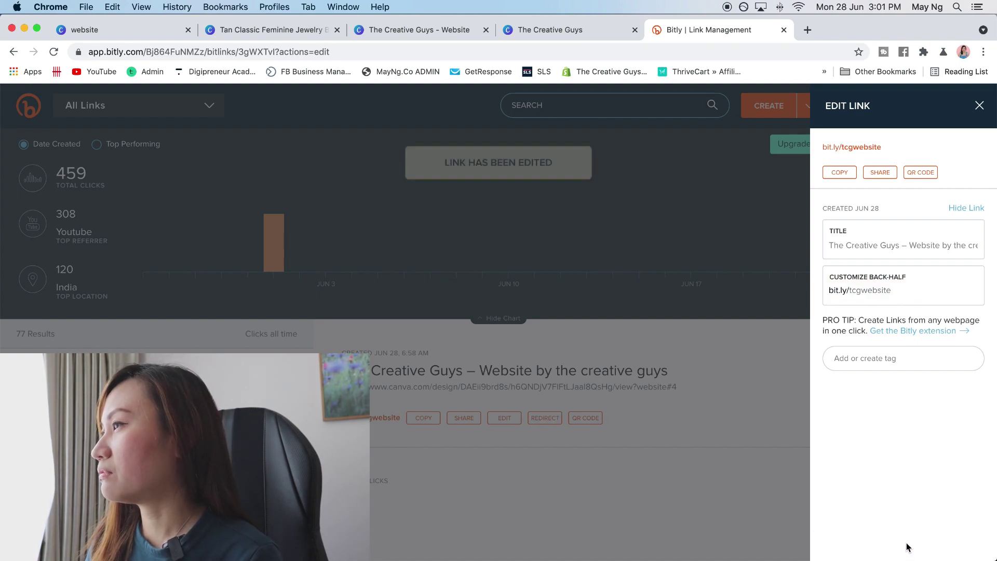
{"action": "left_click", "coordinate": [838, 172]}
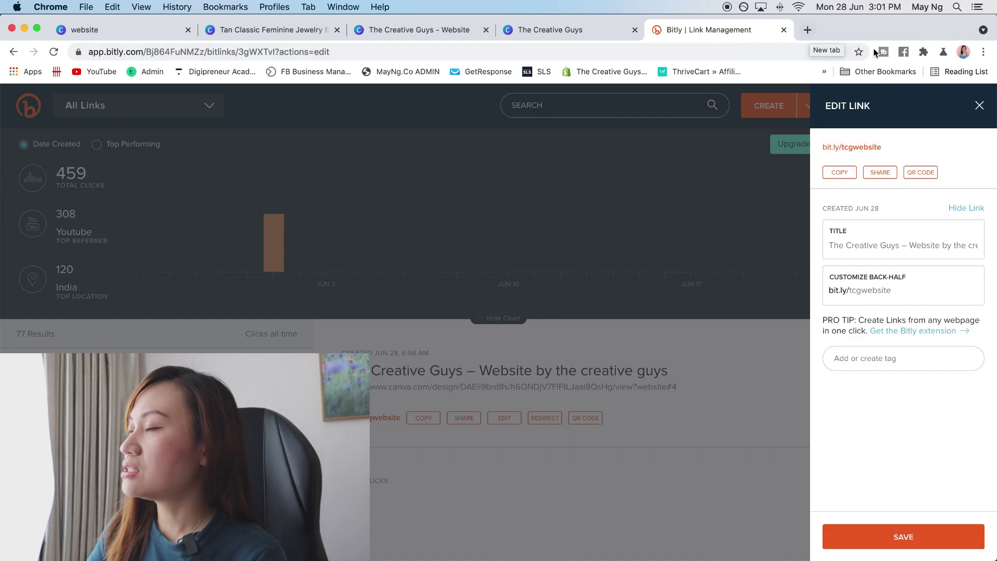
Step: Open bit.ly/tcgwebsite in a new tab to confirm it redirects to the site
{"action": "left_click", "coordinate": [807, 30]}
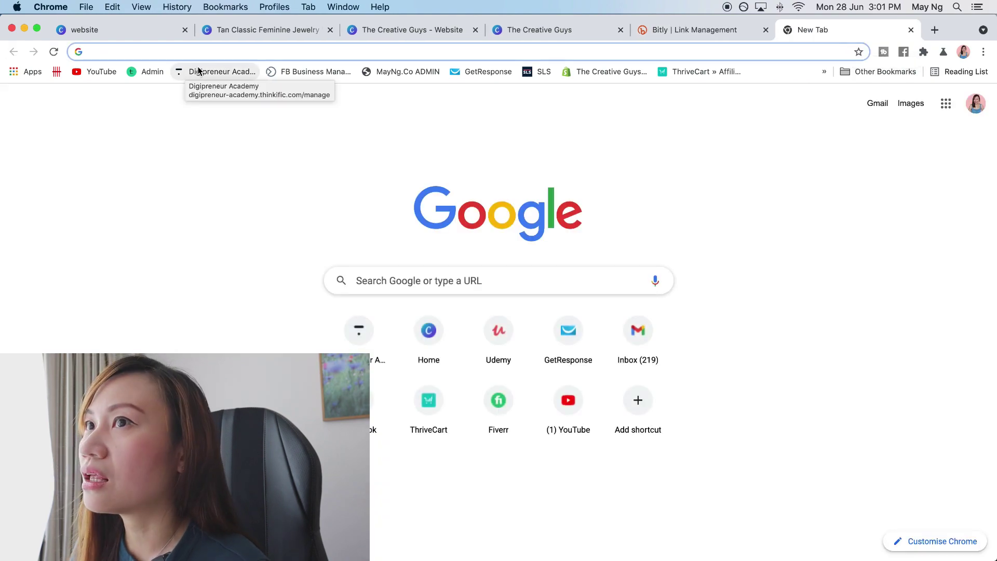
{"action": "type", "text": "https://bit.ly/tcgwebsite"}
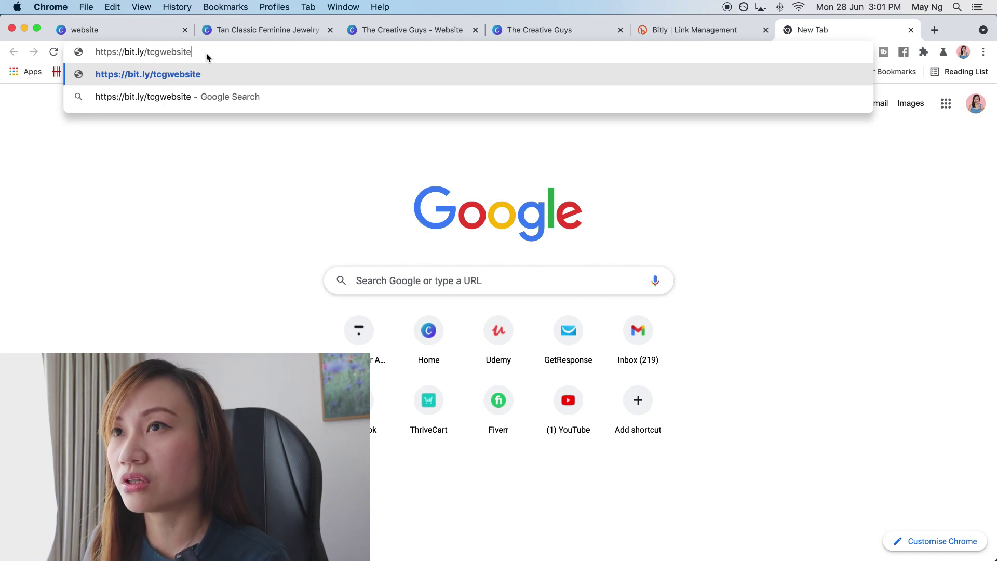
{"action": "key", "text": "Return"}
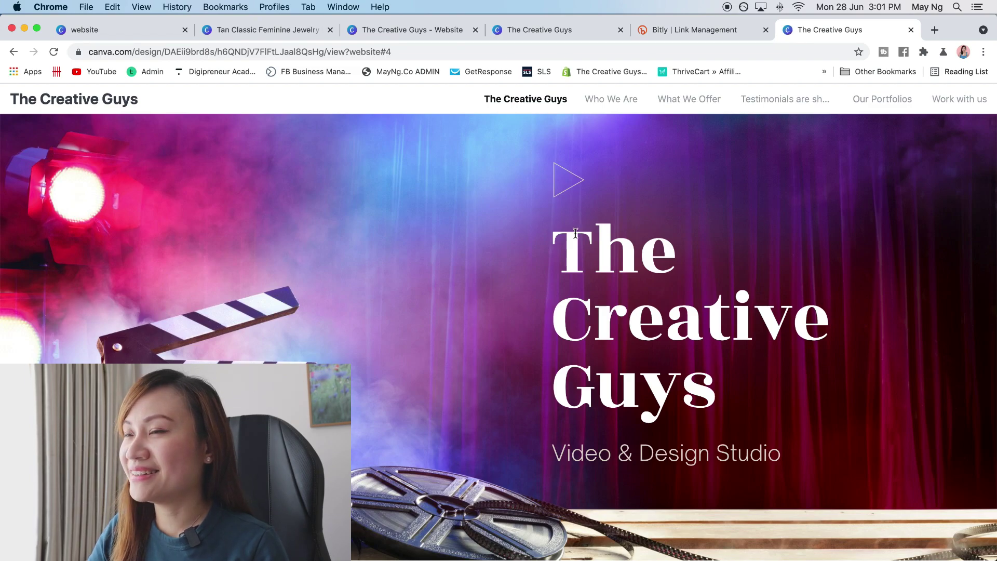
{"action": "scroll", "coordinate": [575, 234], "scroll_direction": "down", "scroll_amount": 5}
{"action": "scroll", "coordinate": [546, 226], "scroll_direction": "down", "scroll_amount": 5}
{"action": "scroll", "coordinate": [545, 227], "scroll_direction": "down", "scroll_amount": 5}
{"action": "scroll", "coordinate": [568, 226], "scroll_direction": "down", "scroll_amount": 5}
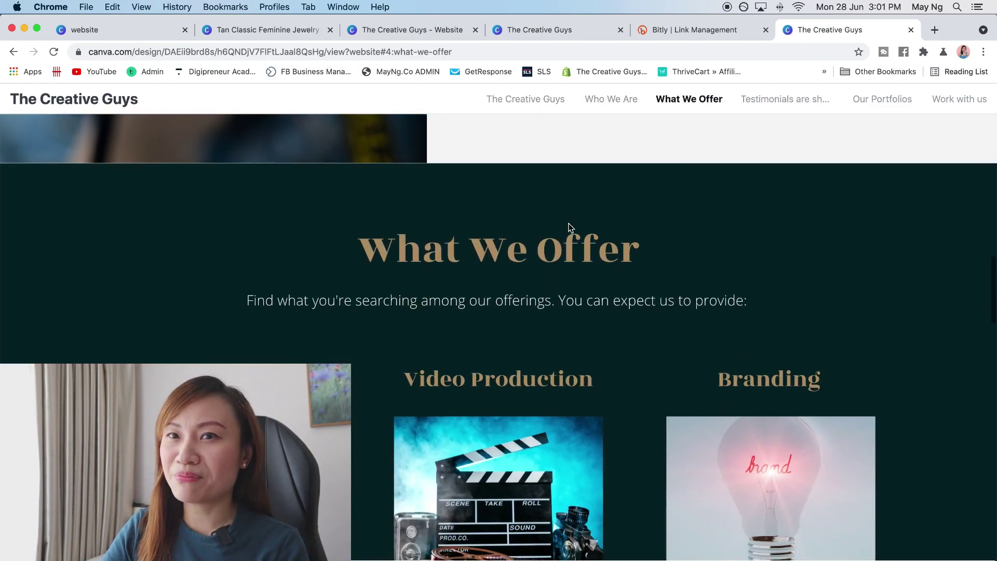
{"action": "scroll", "coordinate": [569, 228], "scroll_direction": "down", "scroll_amount": 5}
{"action": "scroll", "coordinate": [568, 228], "scroll_direction": "down", "scroll_amount": 5}
{"action": "scroll", "coordinate": [569, 227], "scroll_direction": "down", "scroll_amount": 5}
{"action": "scroll", "coordinate": [569, 227], "scroll_direction": "down", "scroll_amount": 5}
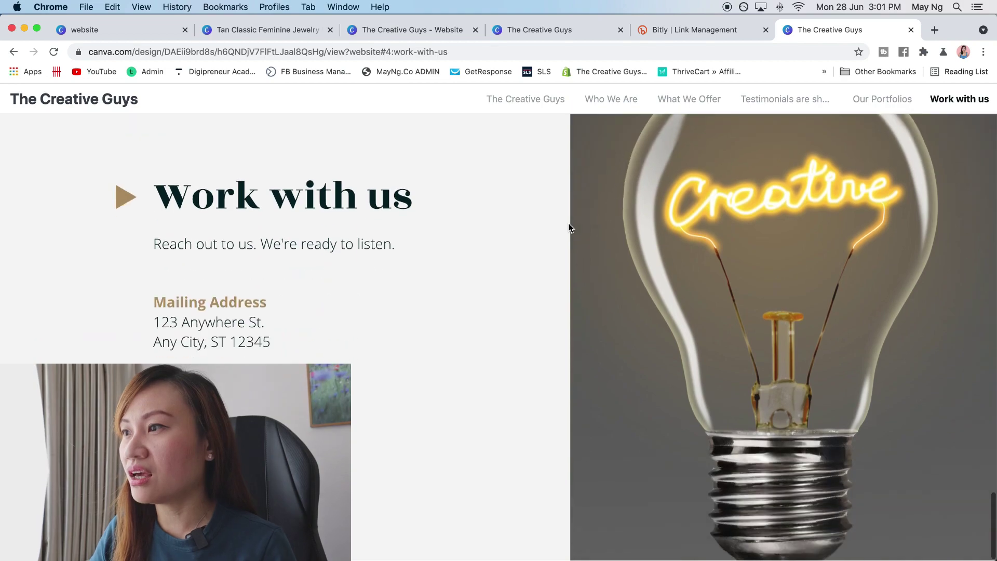